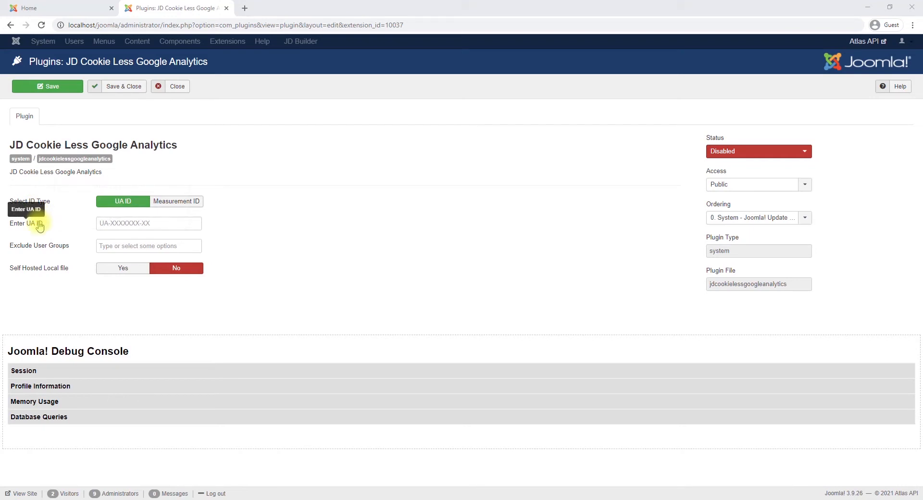
Alternate the plugin's ID type between Measurement ID and UA ID to compare their entry fields, ending on UA ID.
click(175, 202)
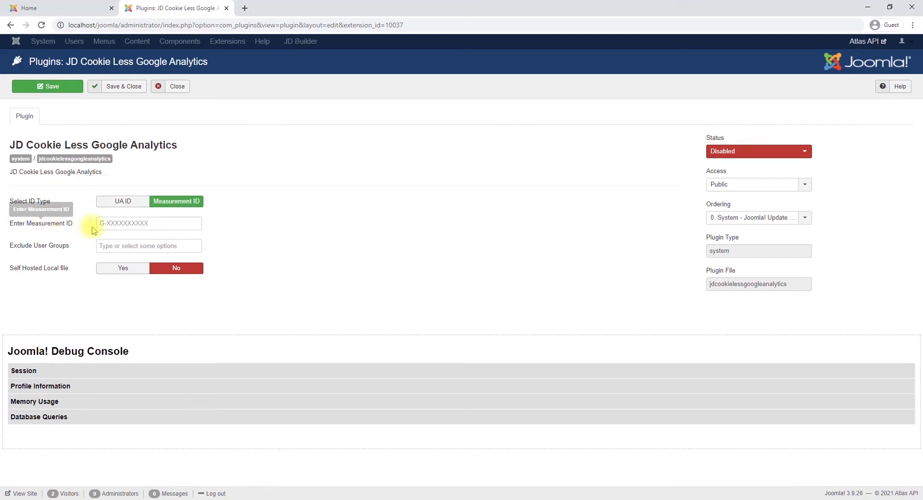
click(123, 200)
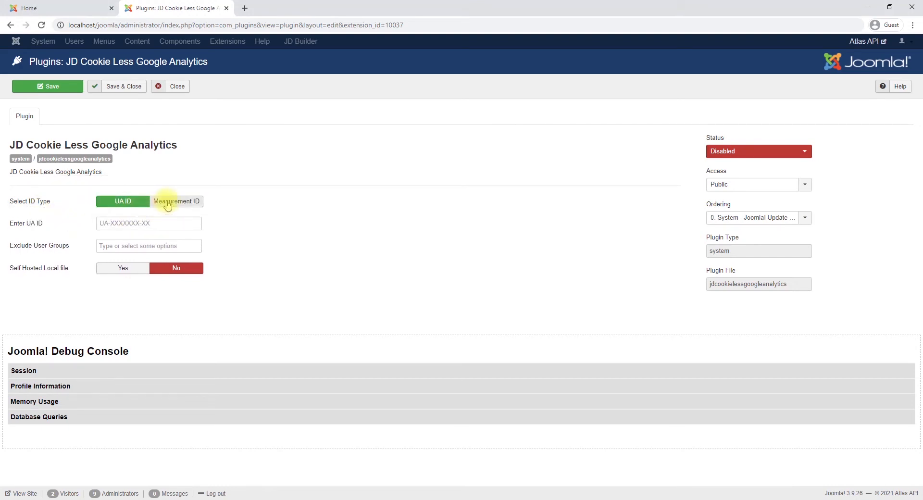
click(167, 202)
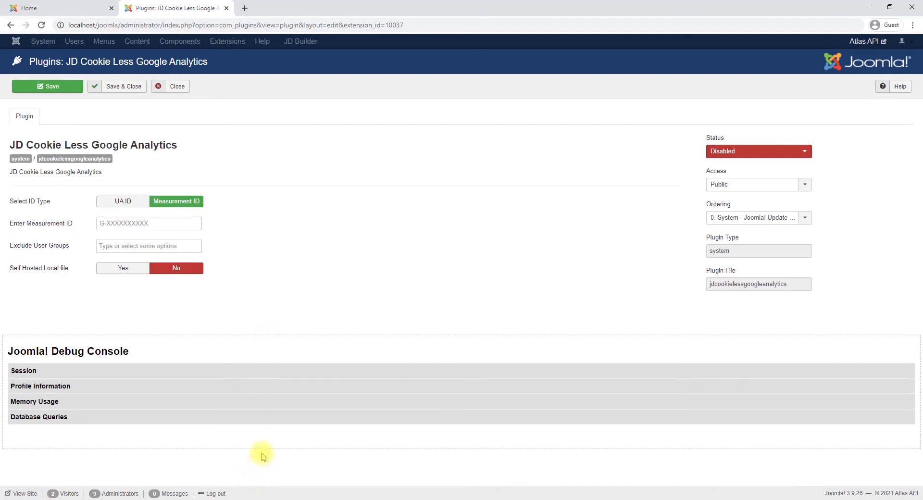
click(117, 201)
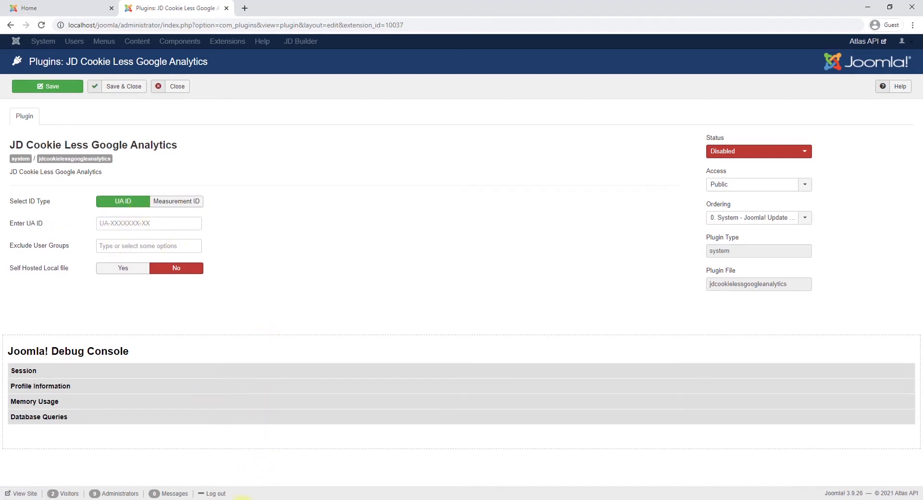
Switch to Google Analytics, open the Tracking Code page of the 01. JD Newyork property, and copy its Tracking ID.
click(242, 499)
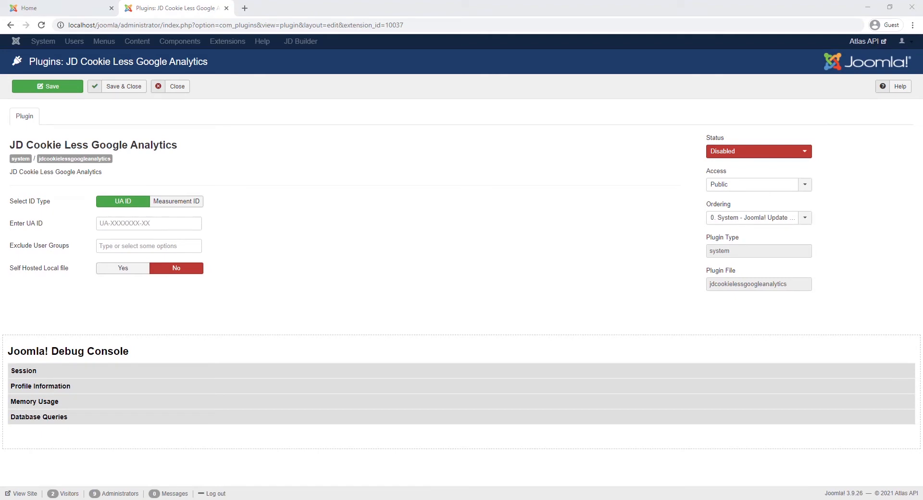
click(242, 499)
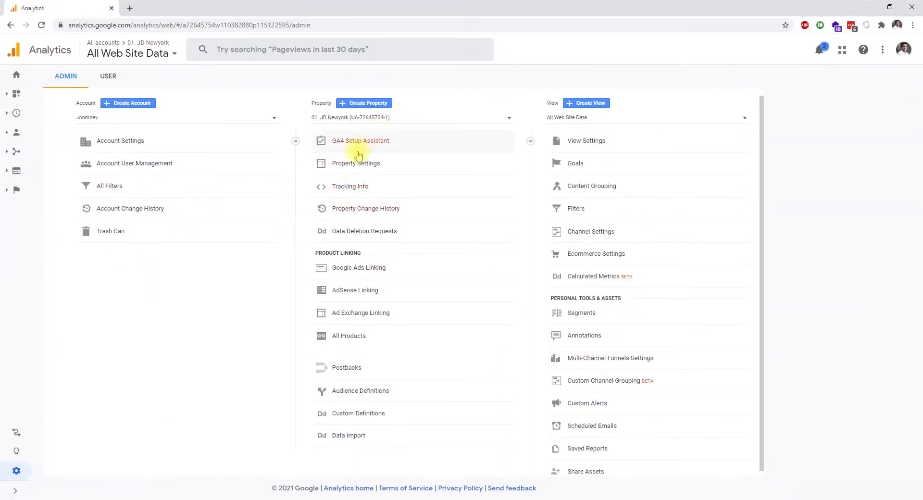
click(346, 192)
click(355, 205)
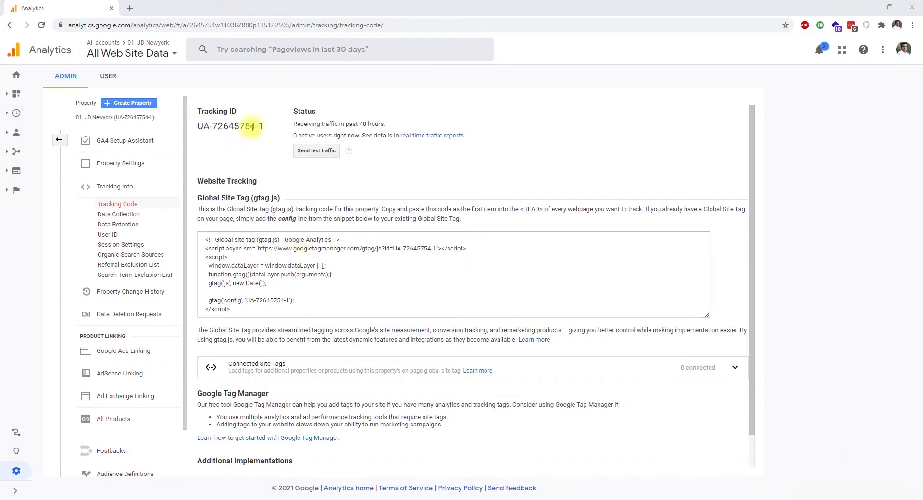
drag(264, 127, 197, 127)
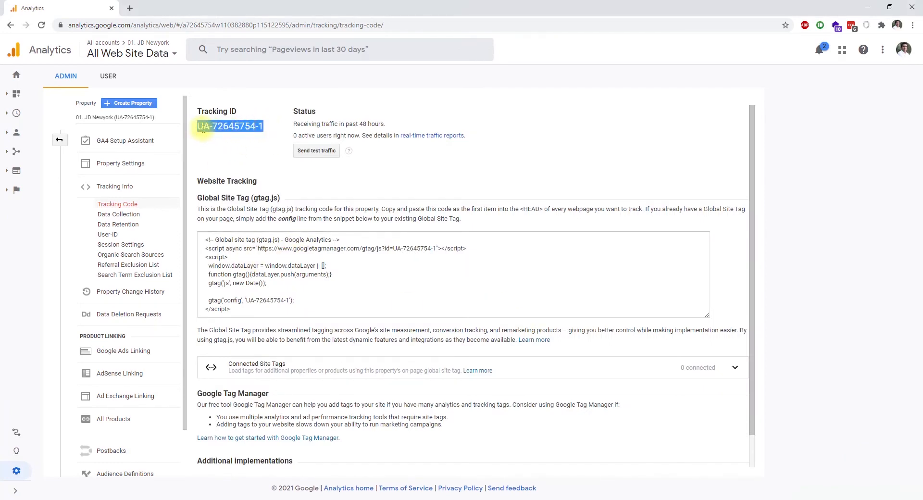
right_click(206, 130)
click(226, 137)
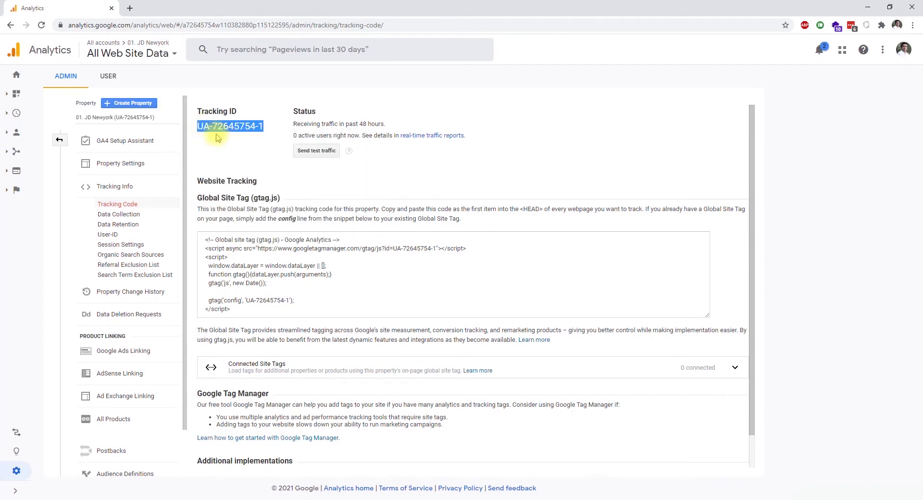
Return to the Joomla plugin settings and paste the copied Tracking ID into the UA ID field.
key(alt+Tab)
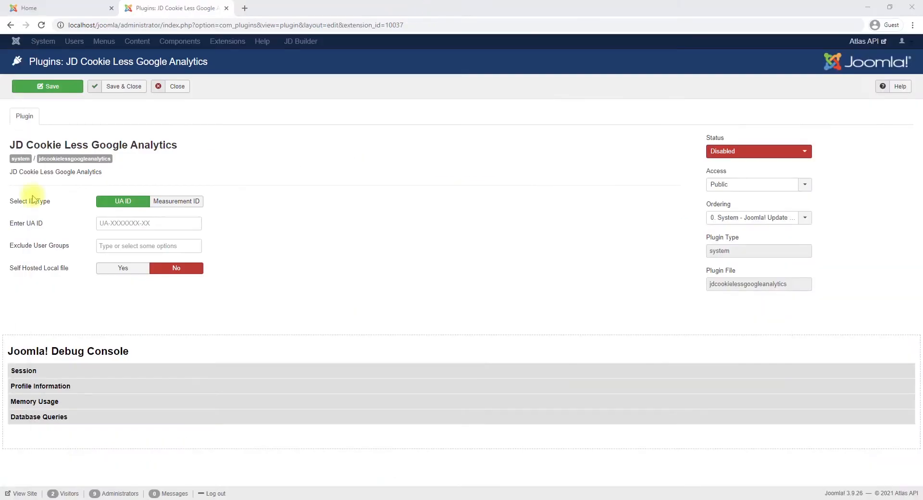
click(120, 224)
right_click(120, 225)
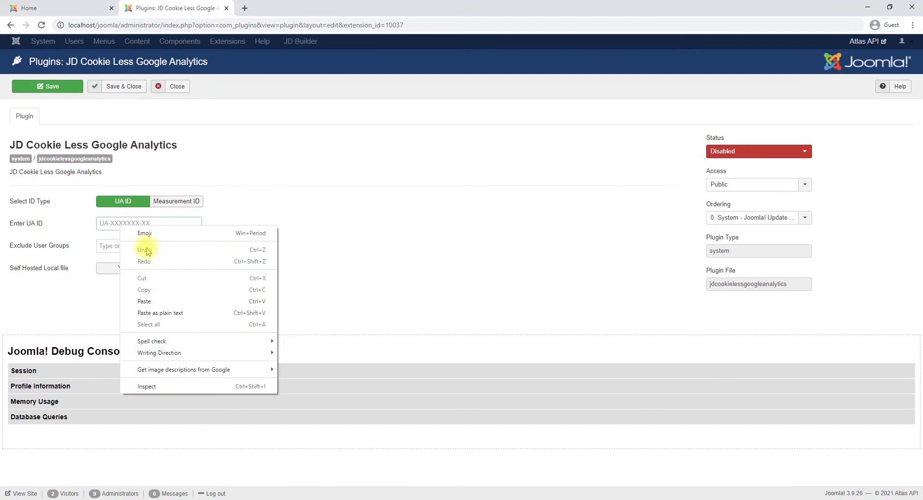
click(154, 301)
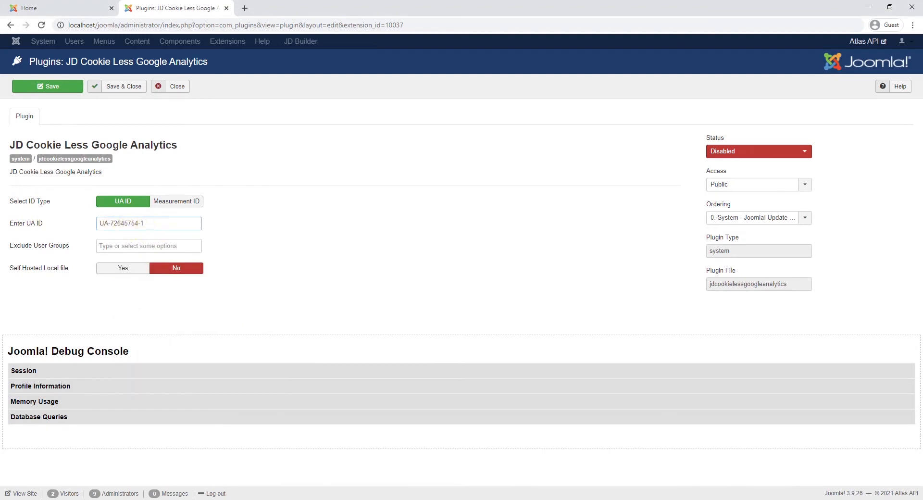
Switch back to Google Analytics, find properties matching 43, and select the 43. JD Dental property.
key(alt+Tab)
click(566, 41)
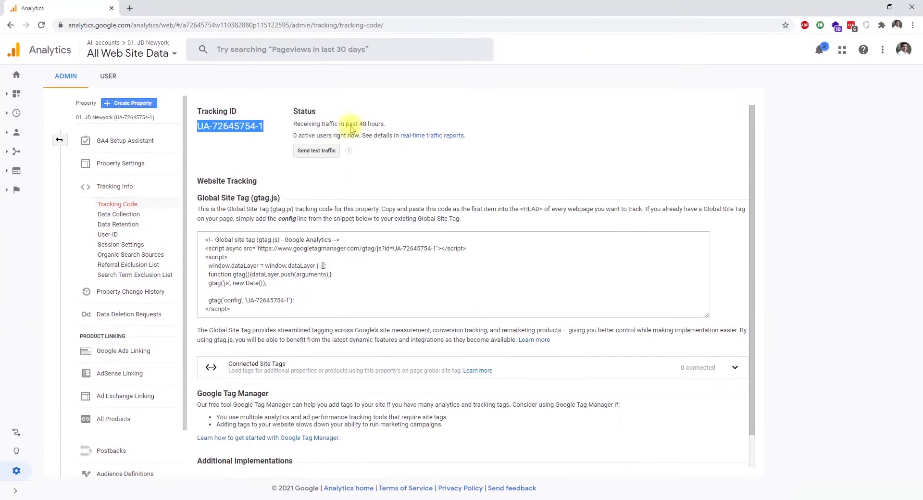
click(118, 117)
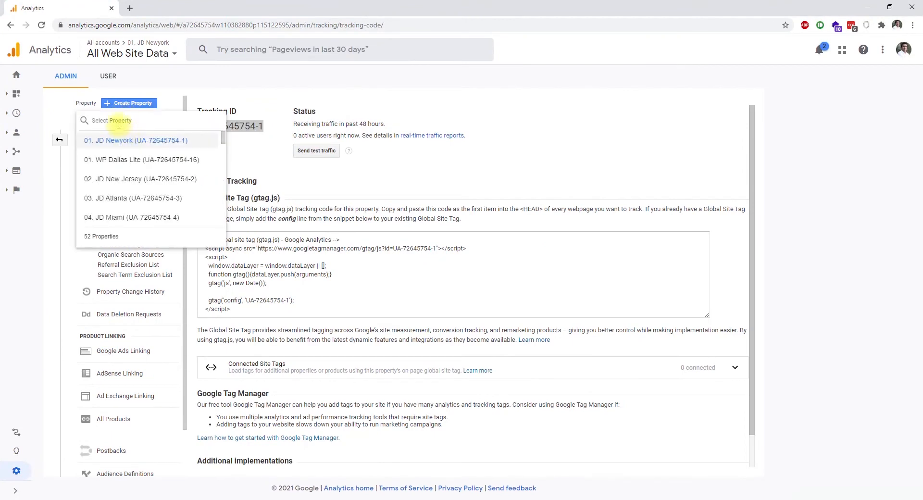
text(43)
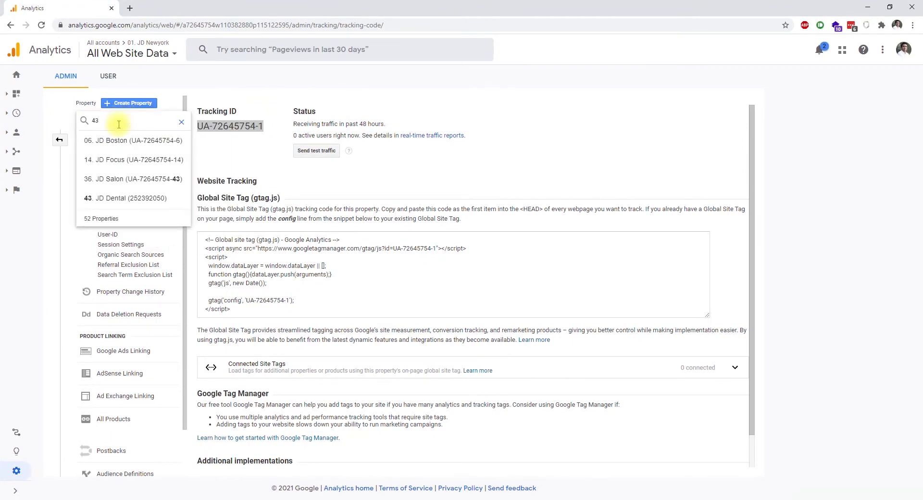
click(137, 198)
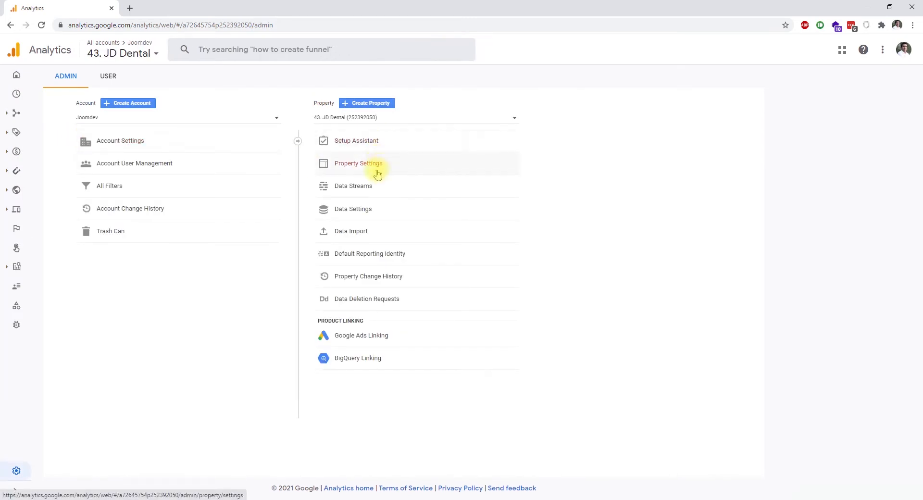
Open the Dental Template web stream details through the Setup Assistant's tag installation entry and copy the Measurement ID.
click(366, 145)
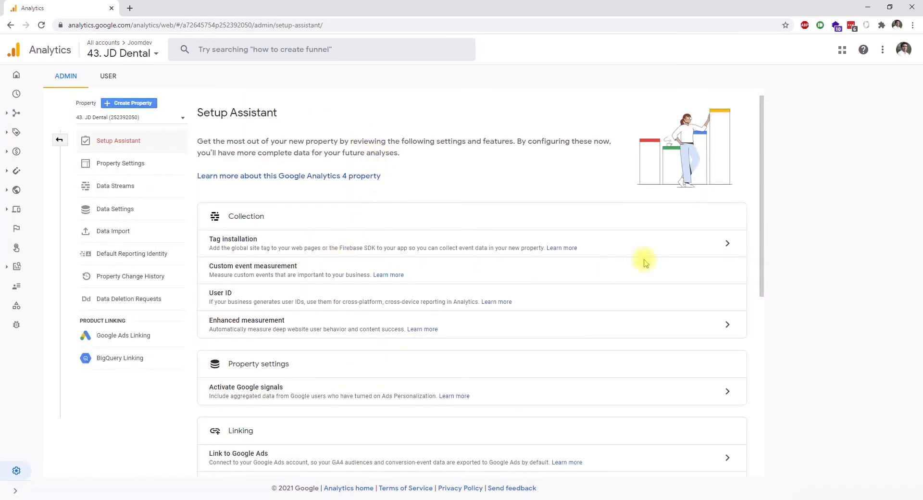
click(725, 242)
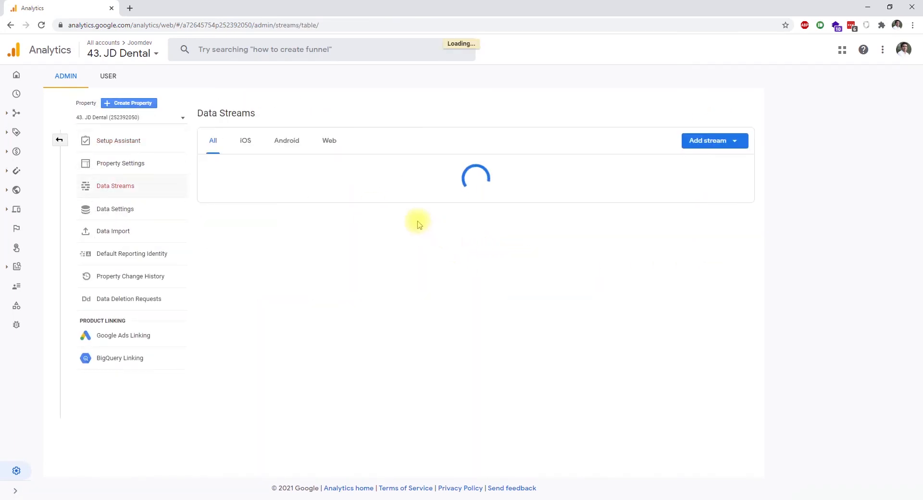
click(680, 169)
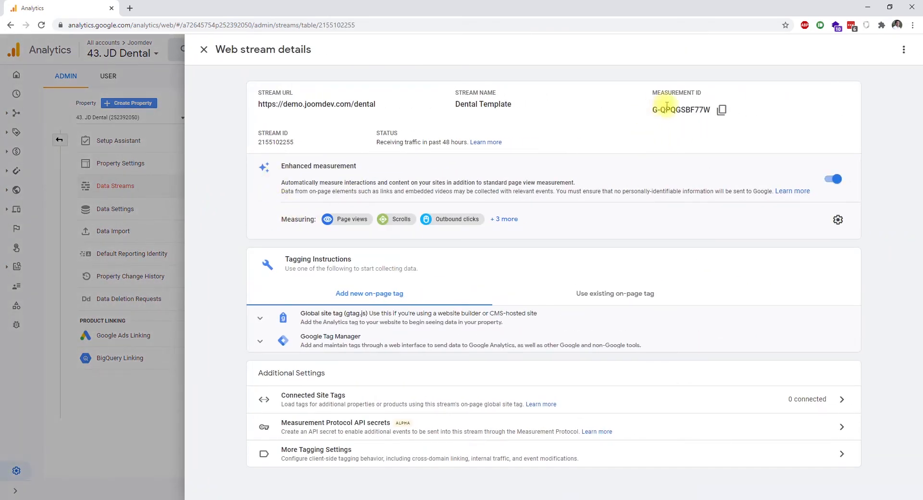
click(722, 110)
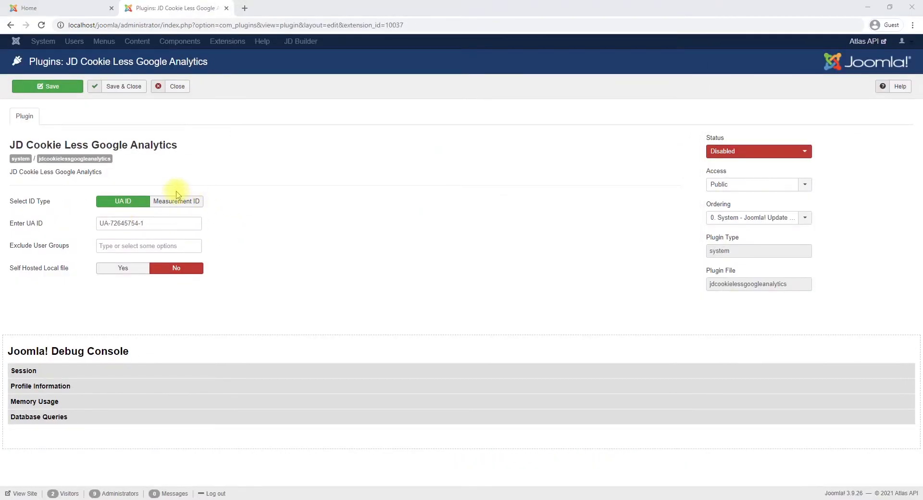
Back in the Joomla plugin settings, set the ID type to Measurement ID and paste the copied Measurement ID.
click(176, 198)
right_click(128, 223)
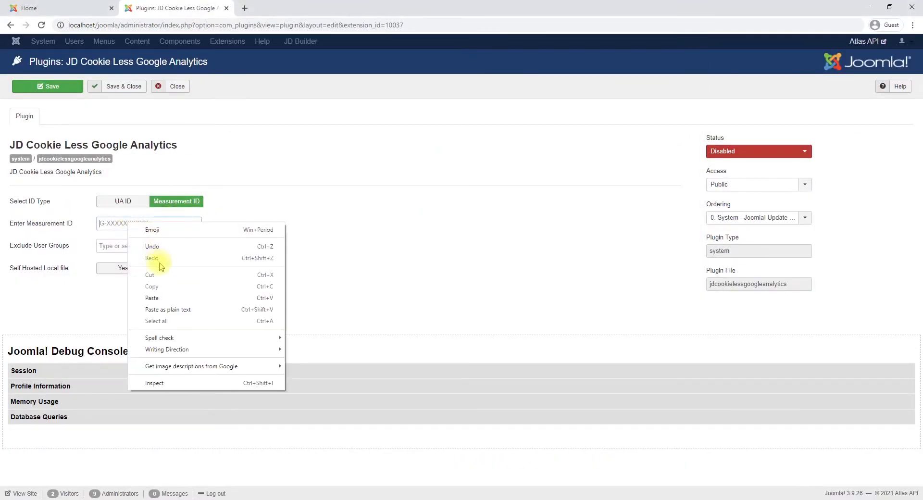
click(162, 299)
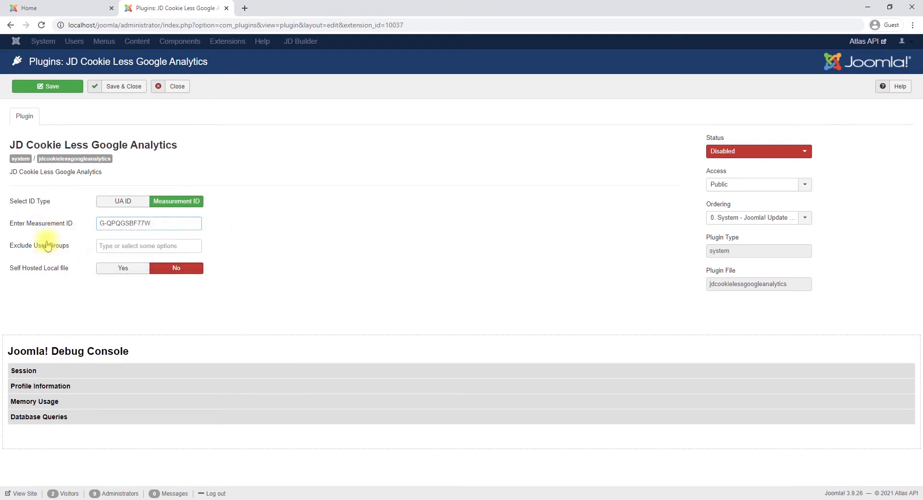
Exclude the Super Users, Administrator and Manager user groups from tracking.
mouse_move(30, 248)
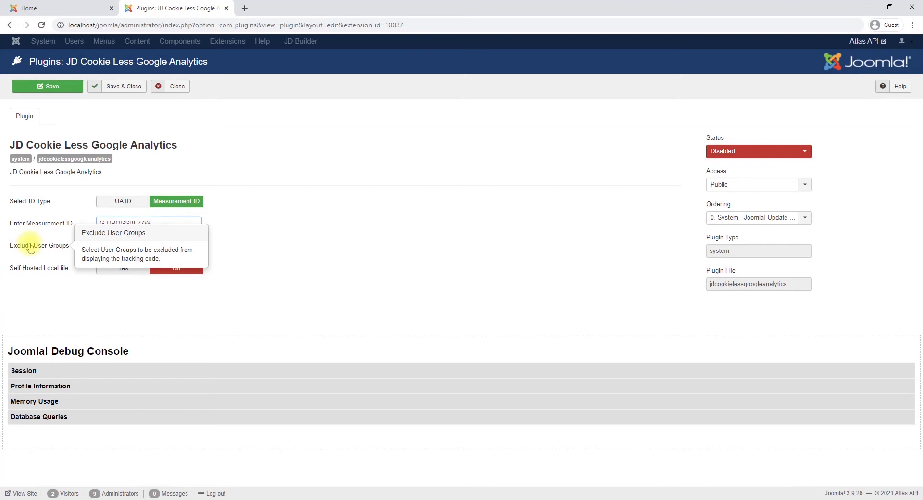
click(127, 246)
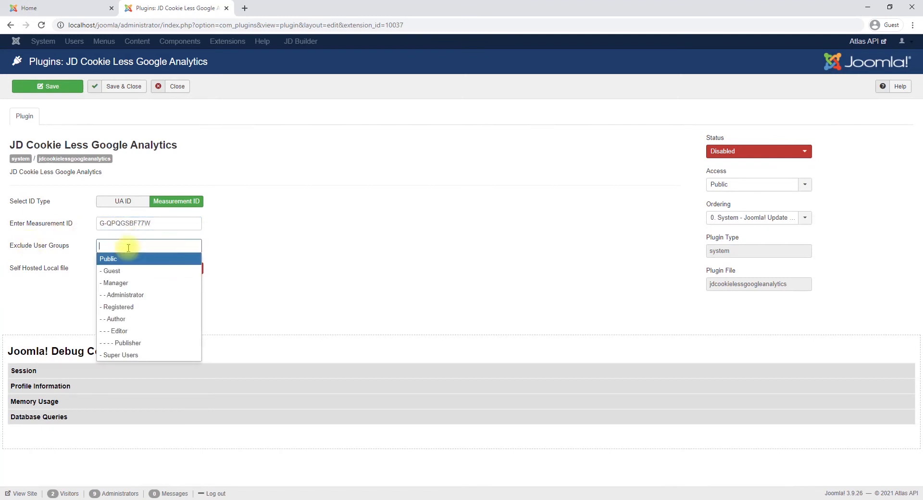
click(144, 355)
click(150, 254)
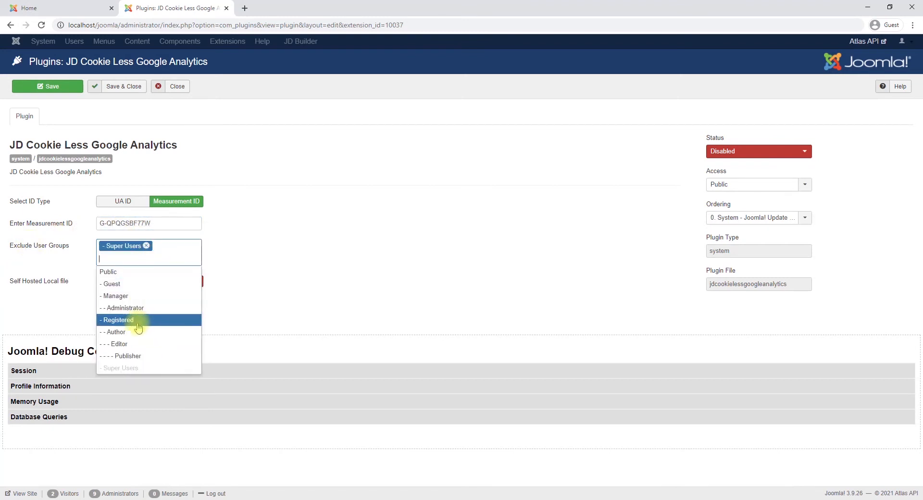
click(127, 306)
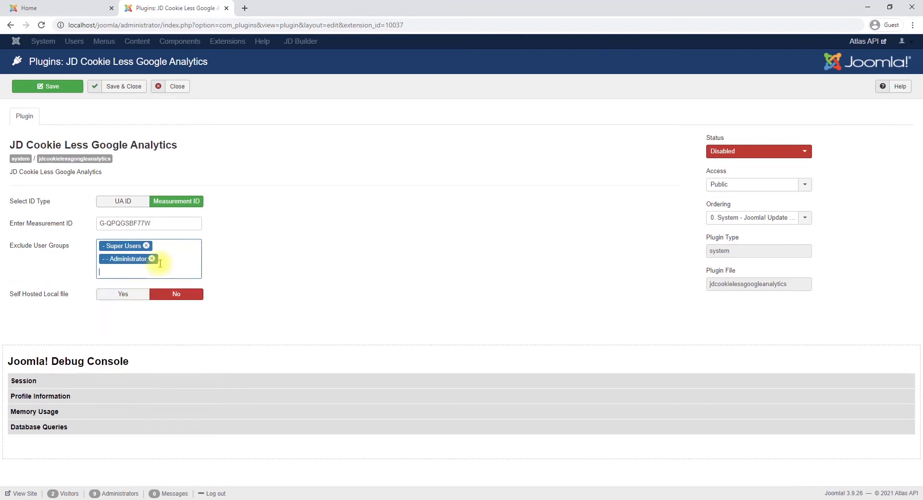
click(160, 263)
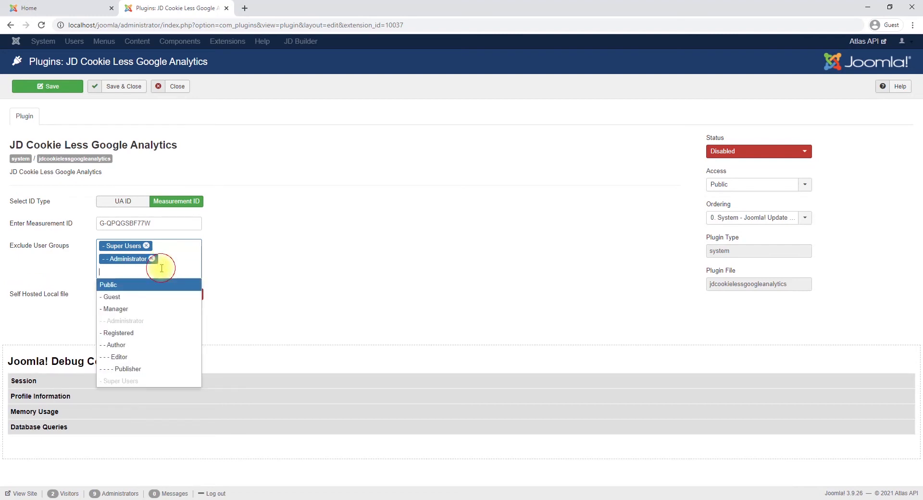
click(131, 309)
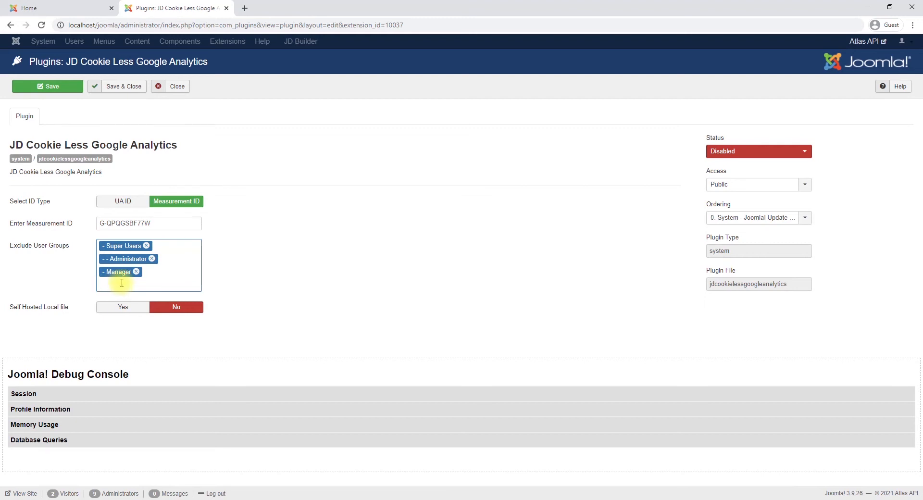
Try the Self Hosted Local file option by switching it to Yes and back to No.
mouse_move(47, 309)
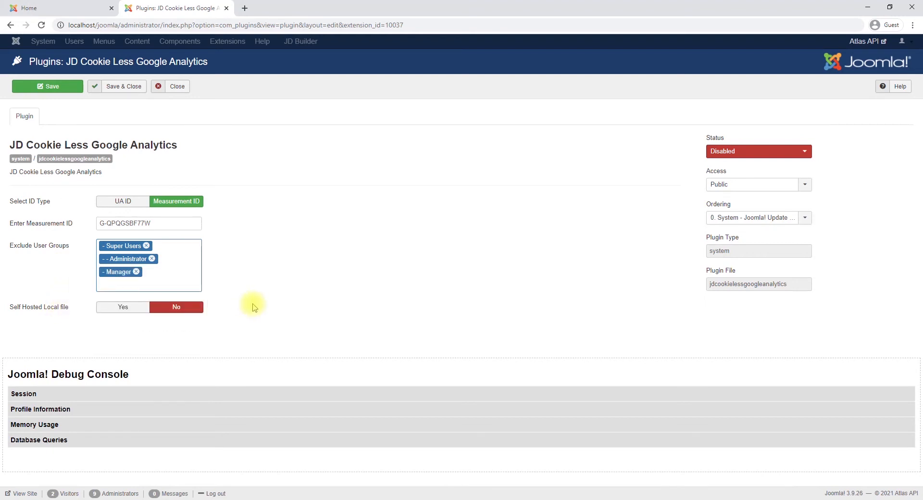
click(117, 306)
mouse_move(32, 313)
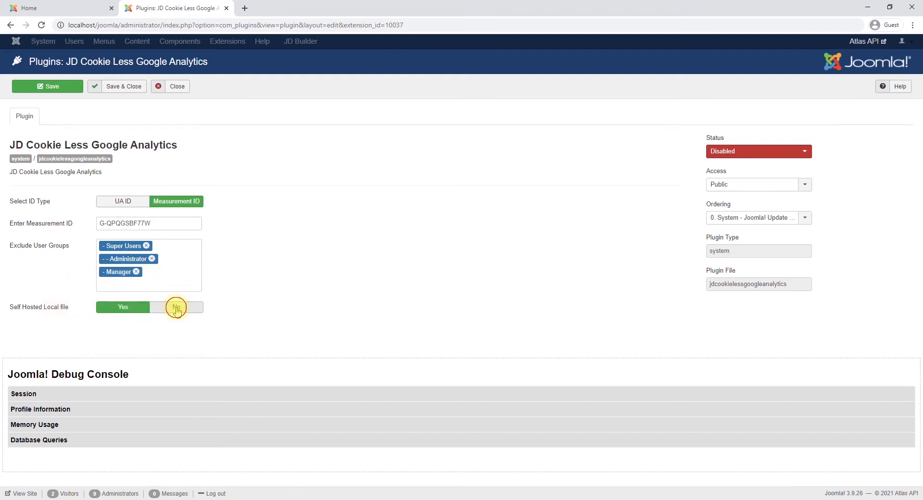
click(177, 308)
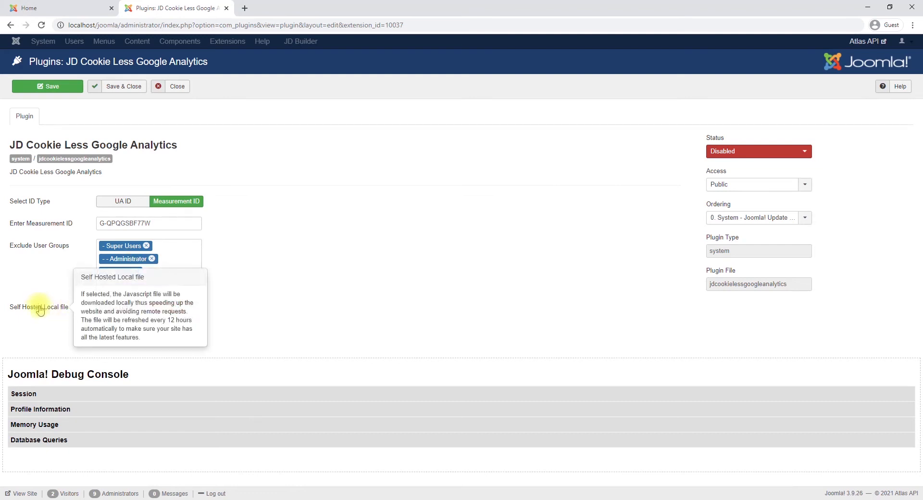
Set the plugin status to Enabled and save the plugin settings.
click(725, 150)
click(750, 172)
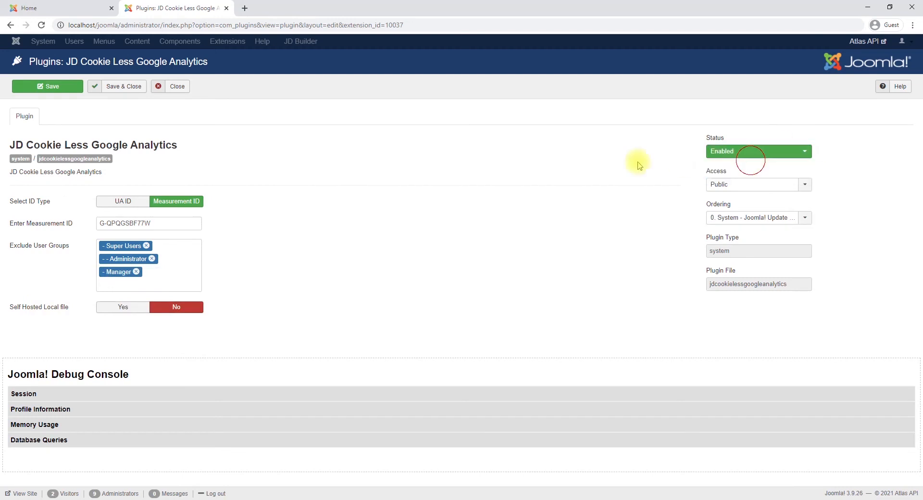
click(48, 87)
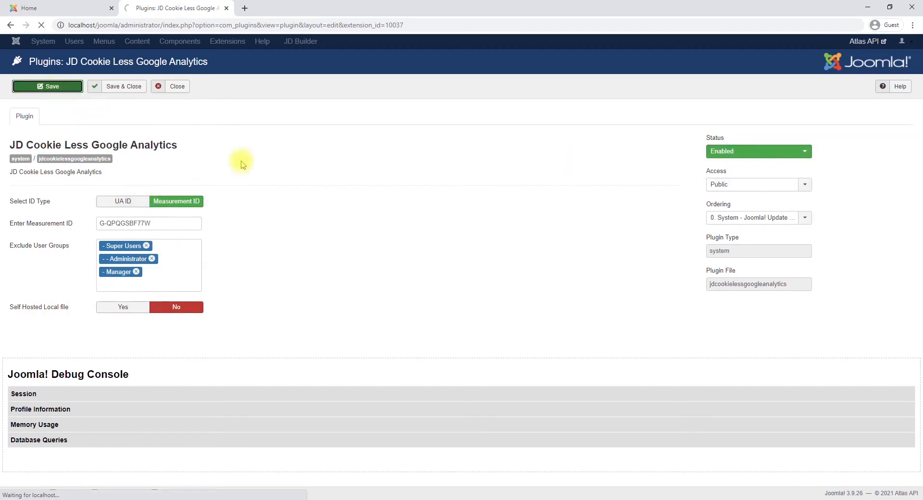
Open the Atlas API site's front end and show the browser's network activity for its home page.
click(852, 43)
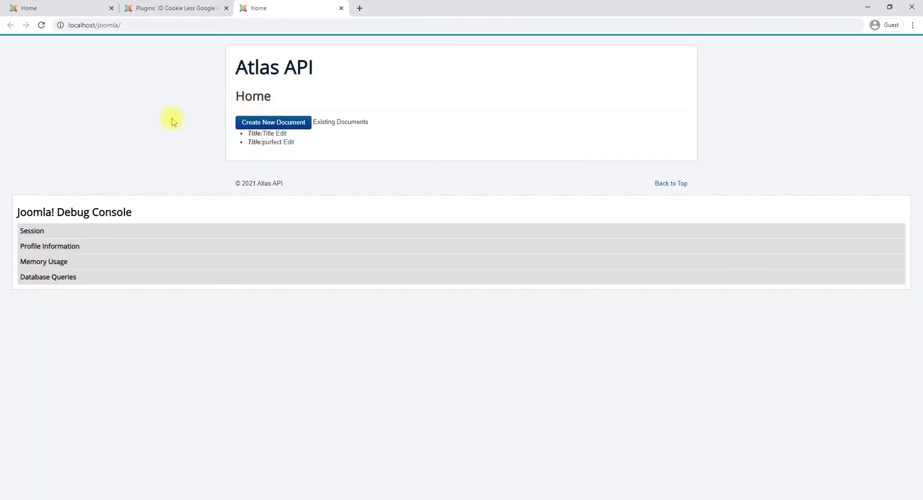
key(F12)
click(915, 407)
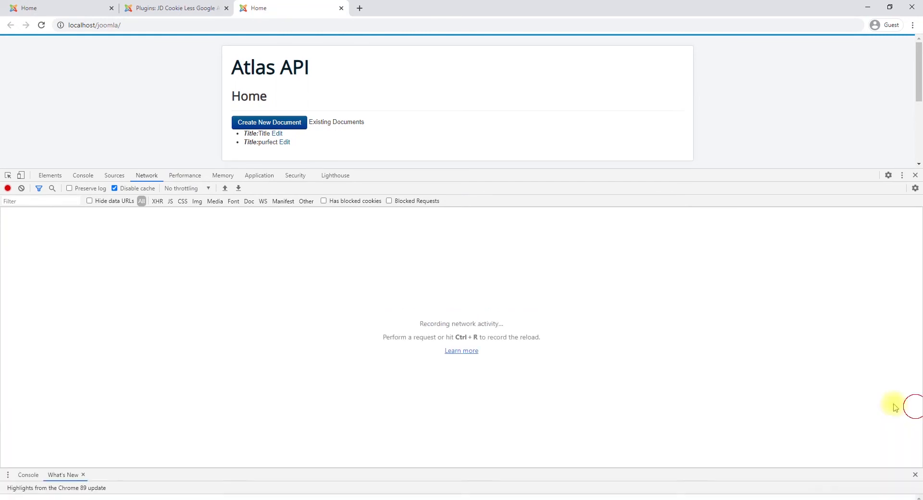
Clear the network log, reload the home page and inspect the request URL of the Google tag script.
drag(387, 169, 165, 253)
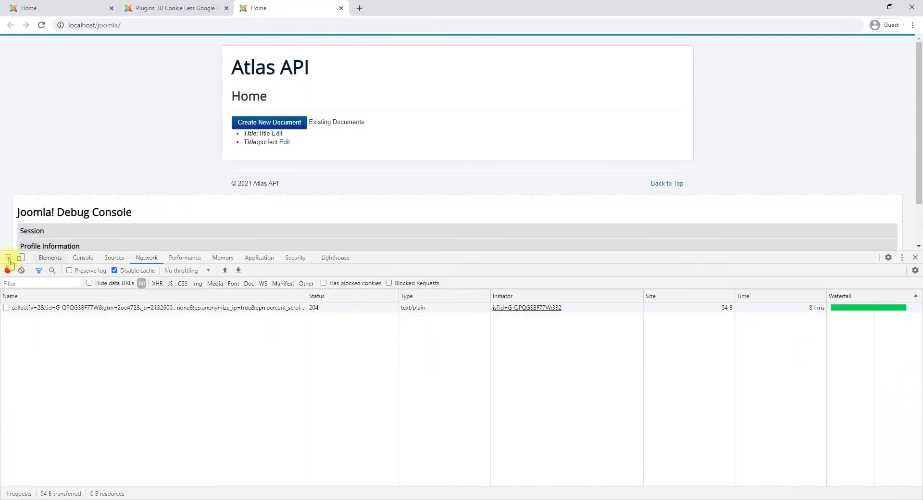
click(21, 270)
key(ctrl+r)
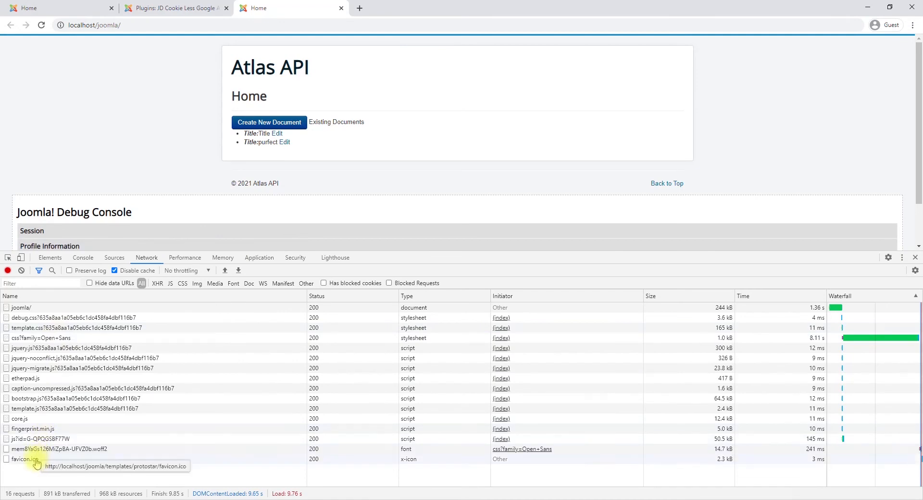
click(36, 438)
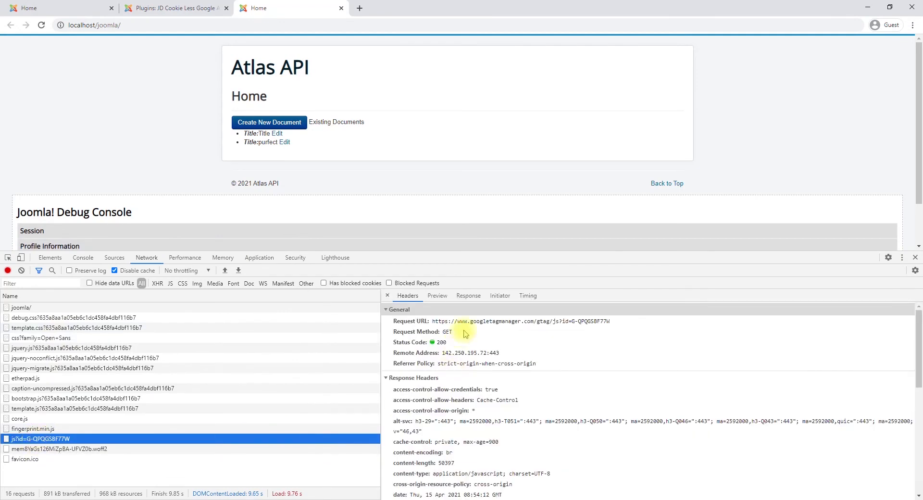
drag(471, 322, 533, 323)
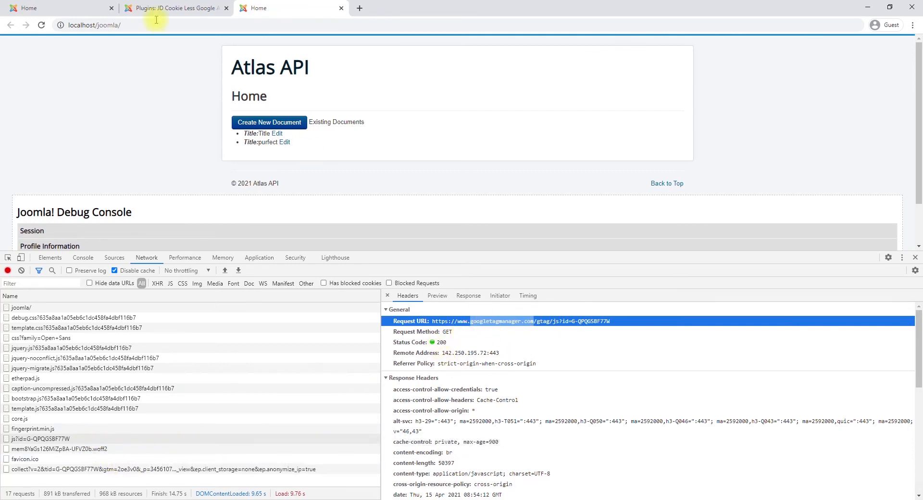
click(178, 4)
click(297, 7)
click(388, 295)
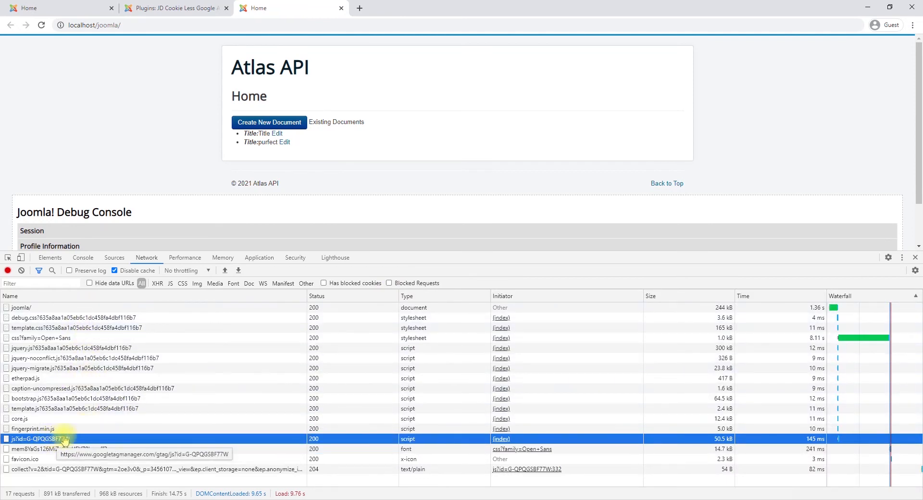
Set Self Hosted Local file to Yes in the JD Cookie Less Google Analytics plugin and save it.
click(192, 8)
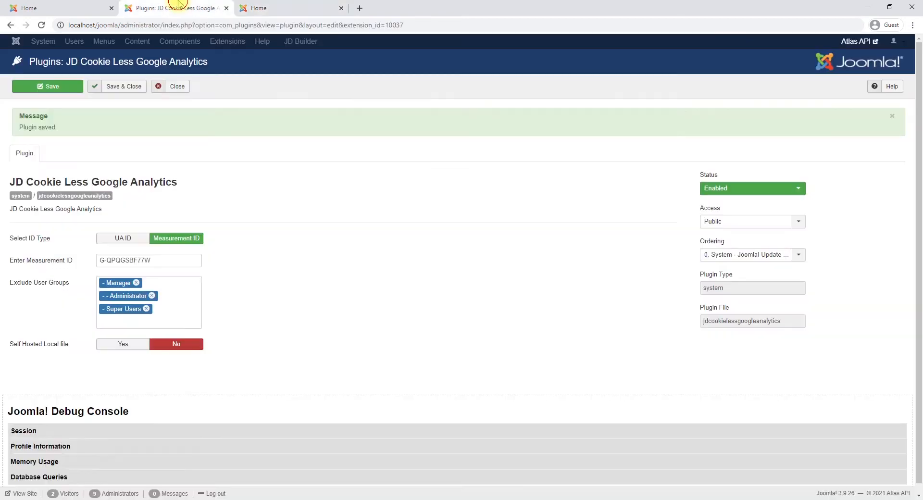
click(102, 343)
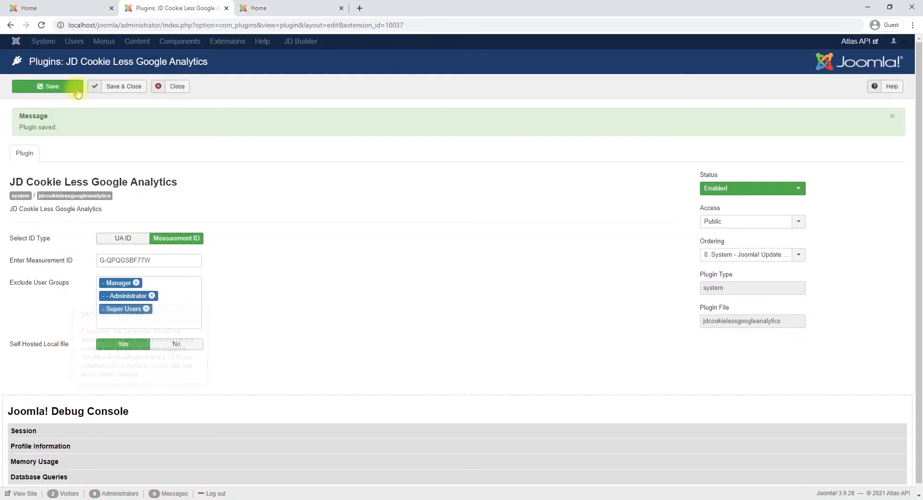
click(46, 88)
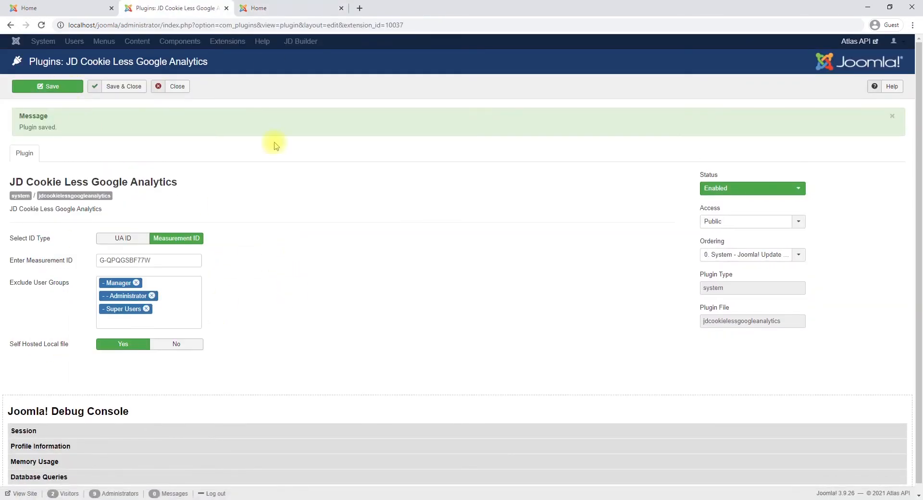
Reload the site's front end, inspect the request URL of the js.js tracking script, and close the developer tools.
click(269, 8)
key(F5)
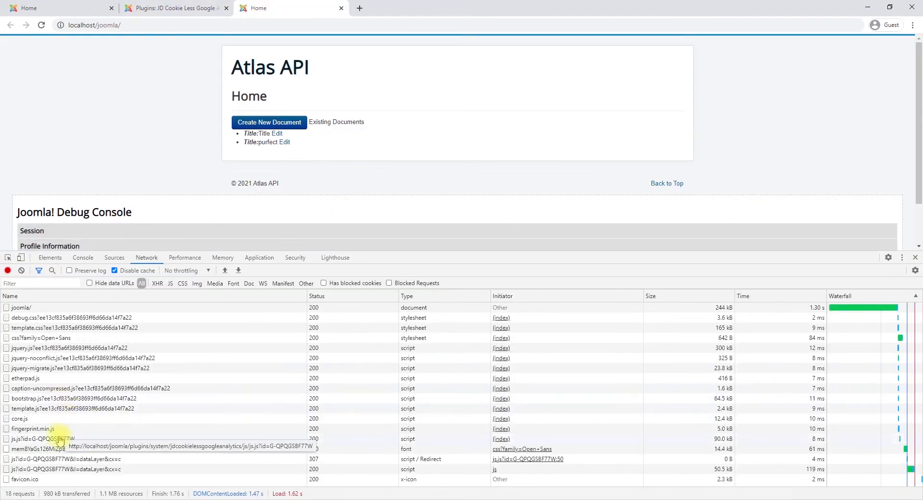
click(60, 439)
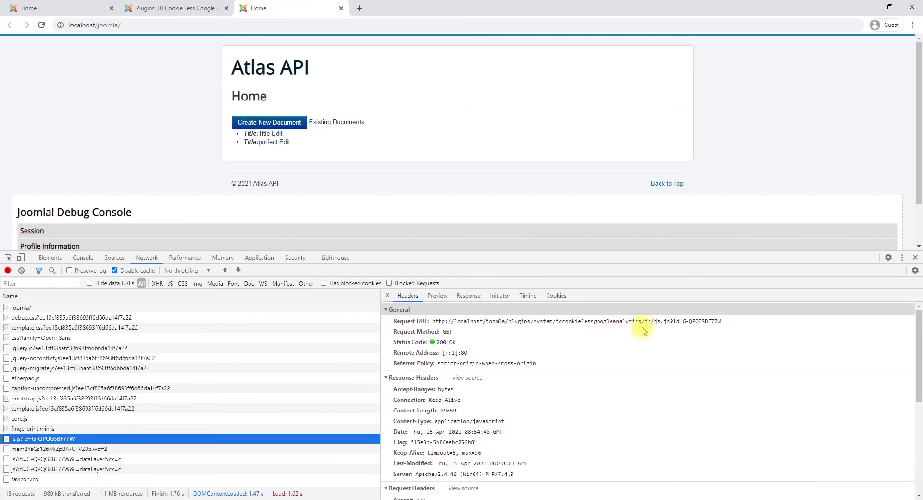
drag(683, 321, 722, 325)
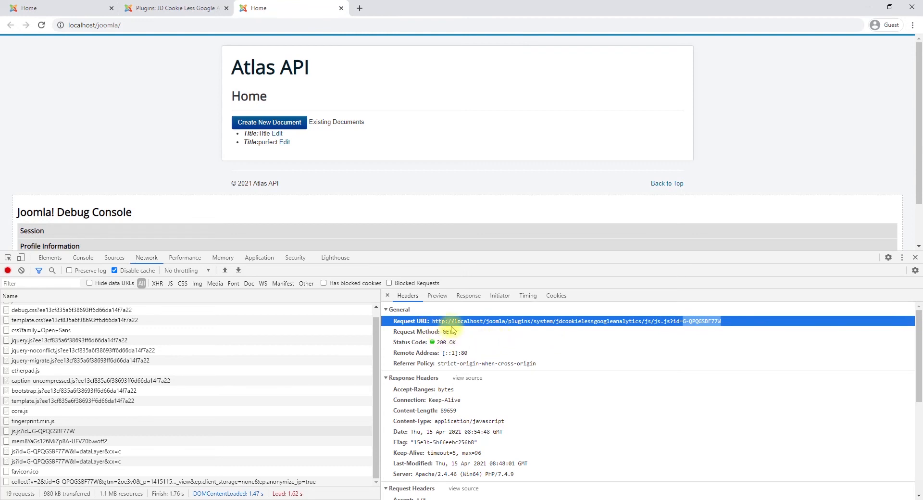
drag(441, 321, 641, 325)
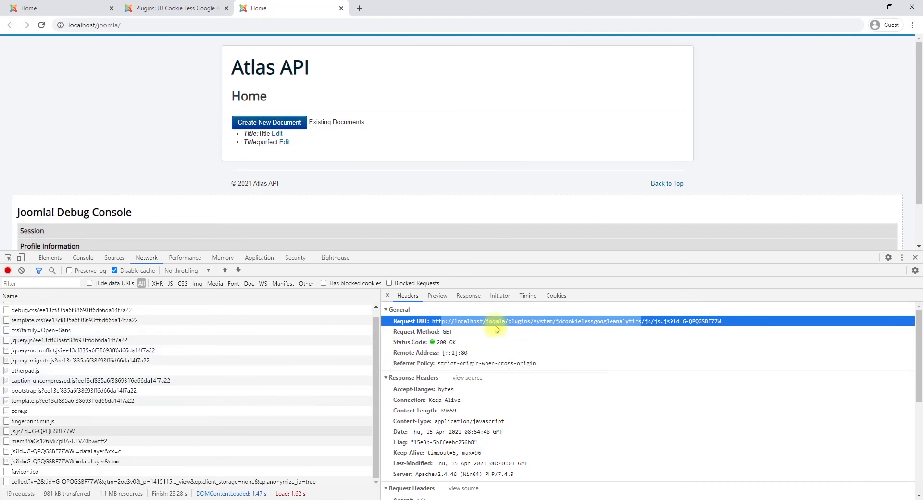
click(914, 260)
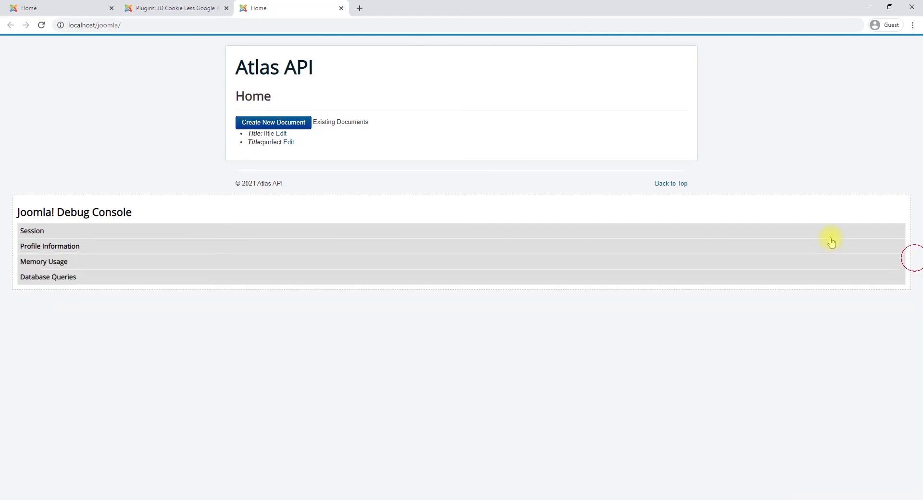
Switch to Google Analytics, leave the web stream details and select the 01. JD Newyork property.
click(171, 6)
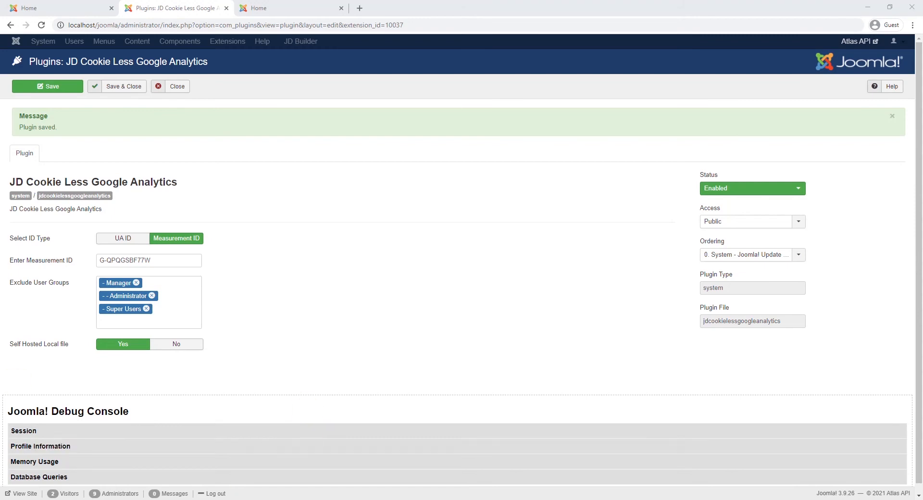
drag(1, 91, 390, 65)
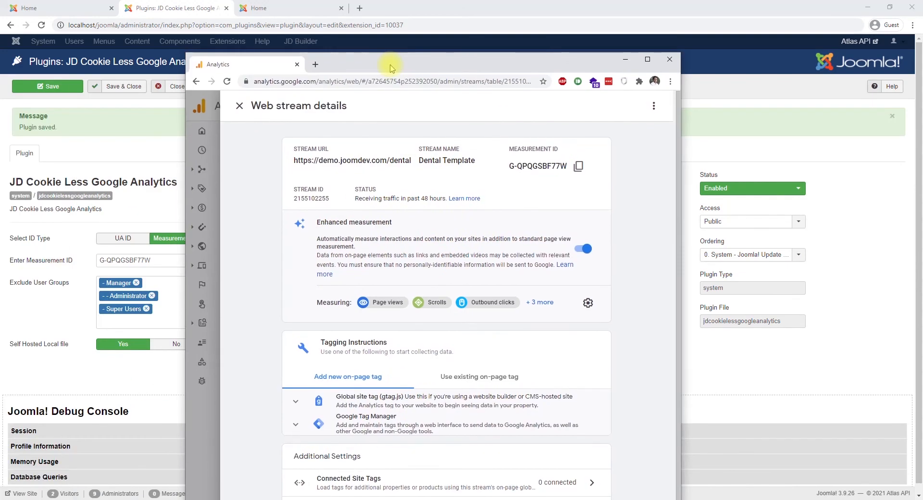
double_click(390, 64)
click(202, 51)
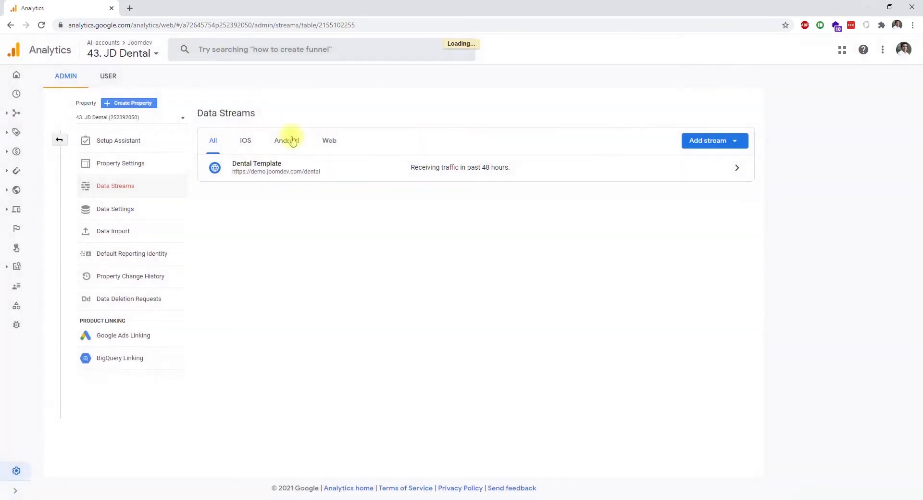
click(107, 119)
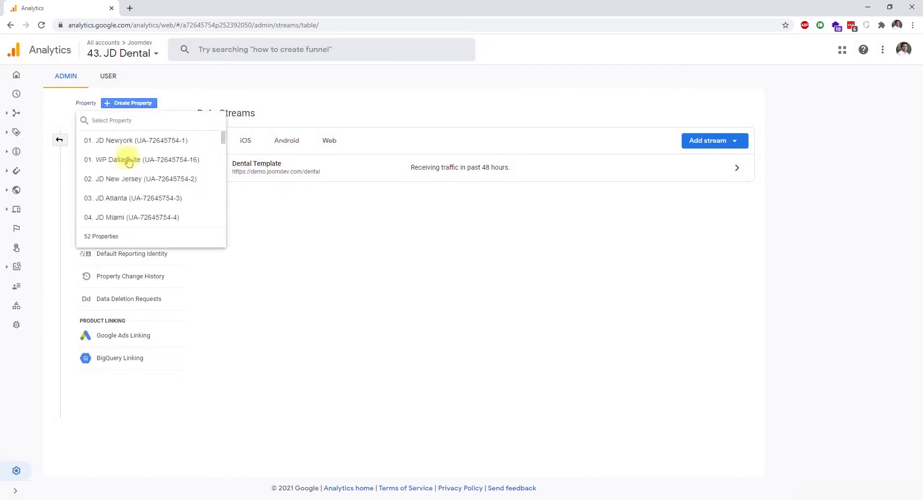
click(128, 140)
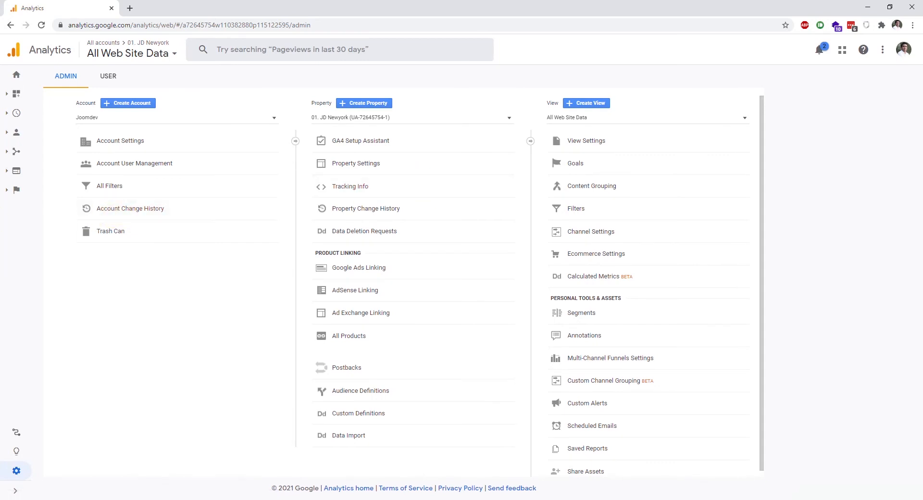
In the account settings, disable data sharing for Google products & services, Benchmarking, Technical support and Account specialists.
click(140, 141)
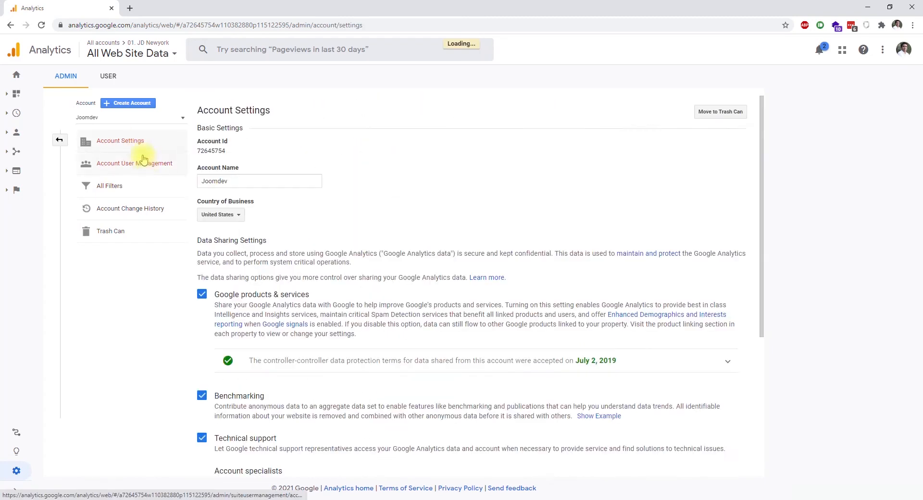
scroll(369, 301, down, 2)
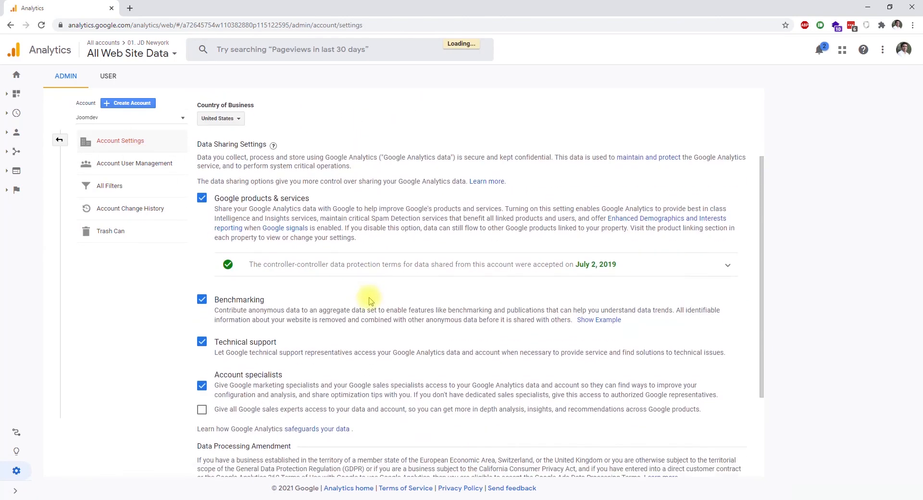
click(202, 198)
click(202, 299)
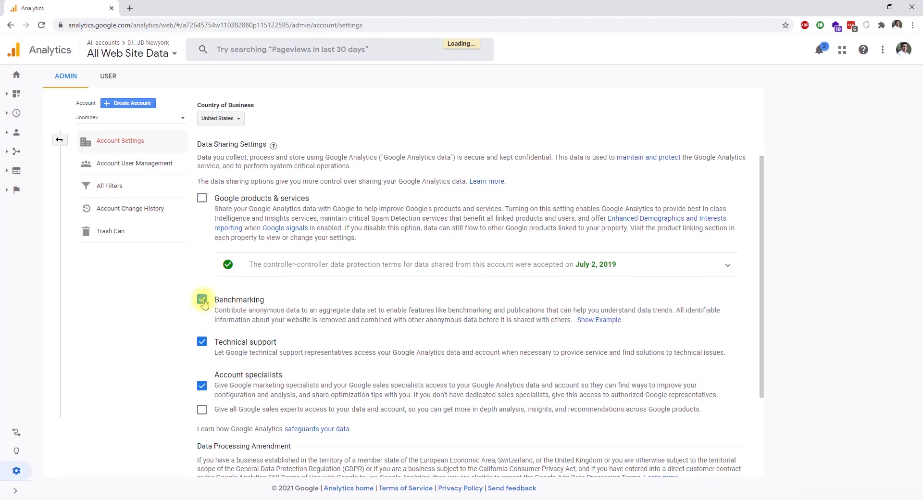
click(202, 337)
click(202, 385)
Accept the Data Processing Amendment, save the account settings and return to the admin overview.
scroll(345, 346, down, 3)
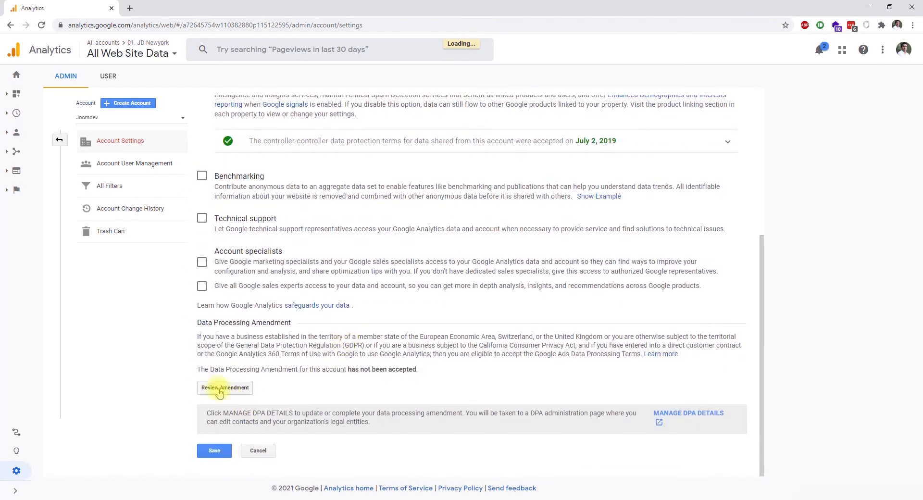
scroll(255, 320, up, 3)
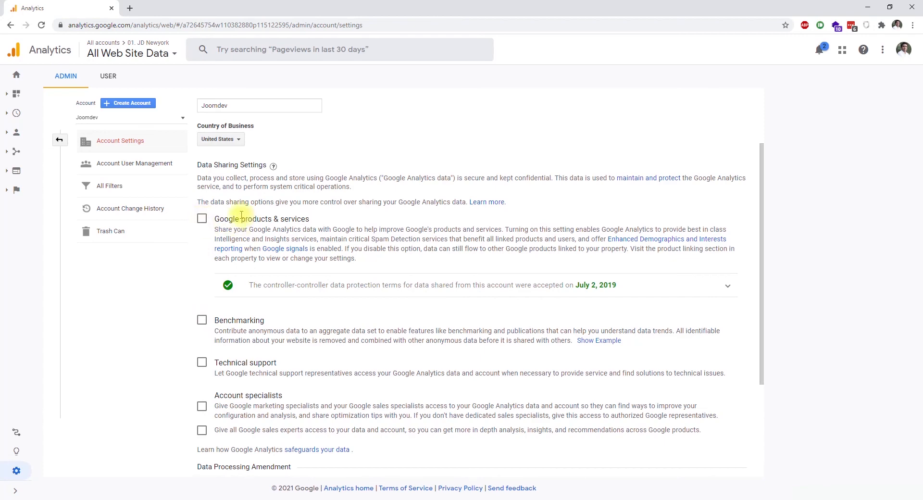
scroll(298, 232, down, 1)
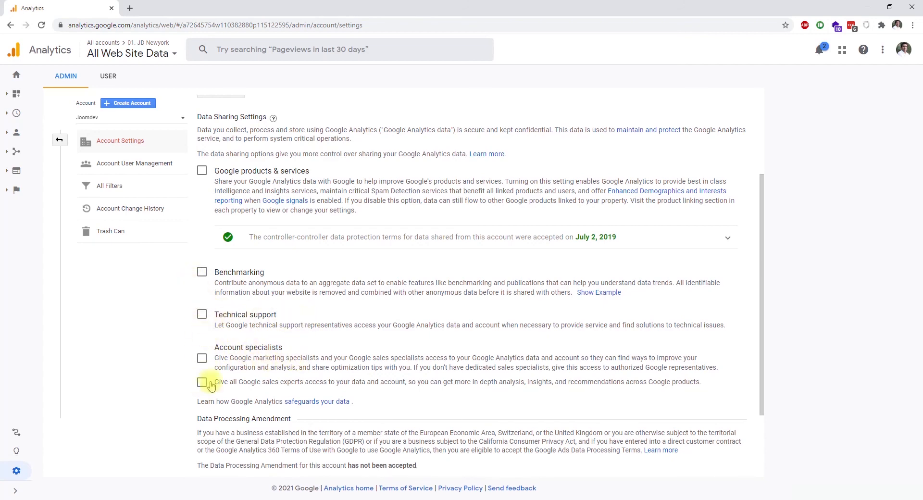
scroll(190, 310, down, 2)
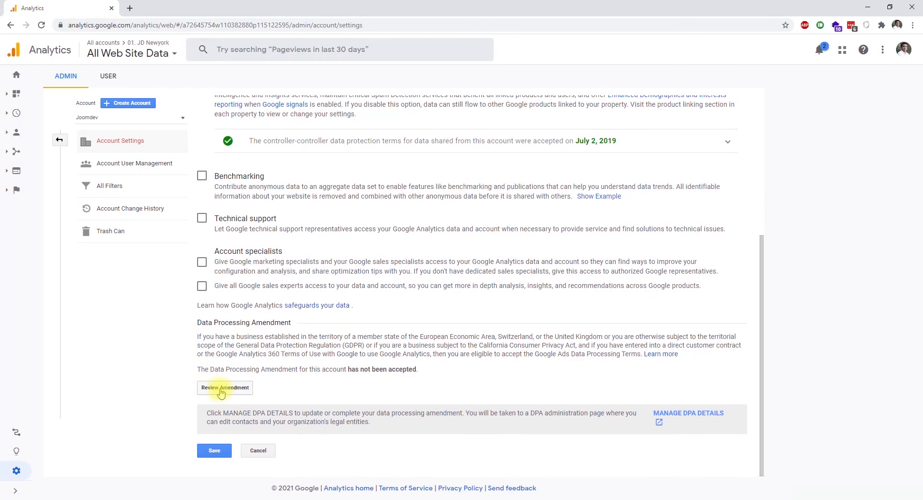
click(220, 389)
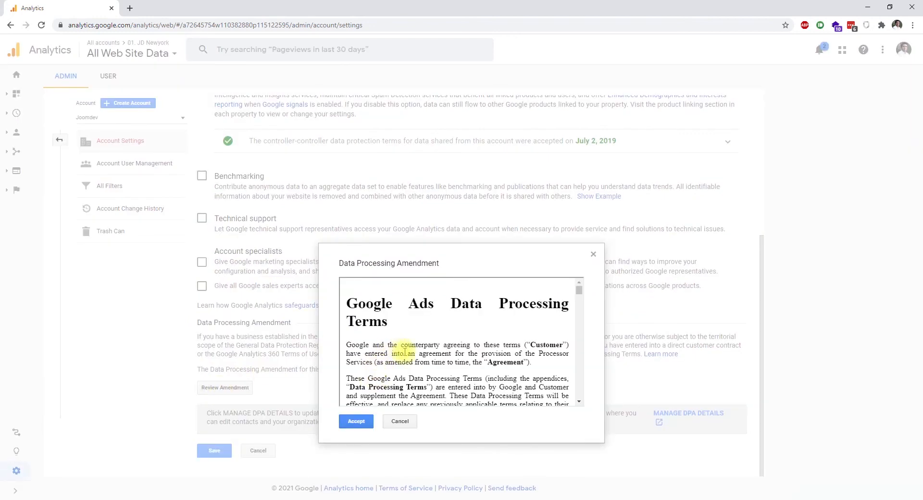
click(362, 421)
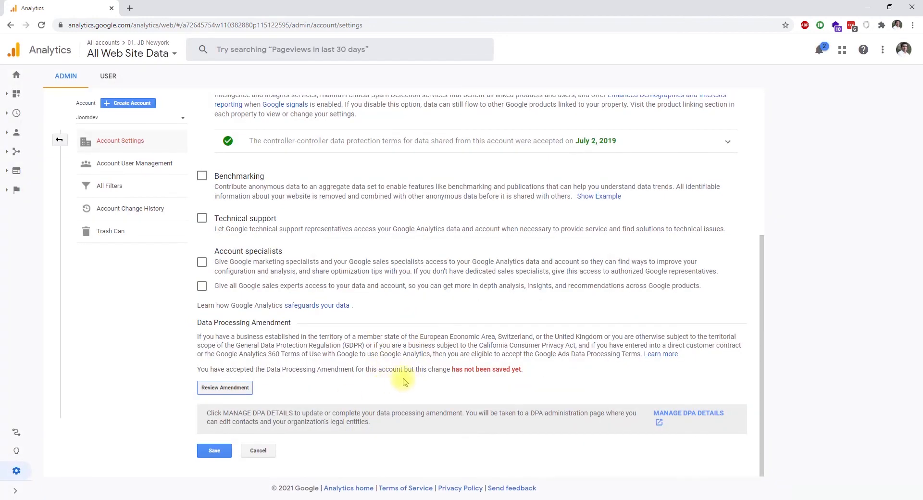
drag(289, 371, 384, 371)
click(512, 377)
click(216, 448)
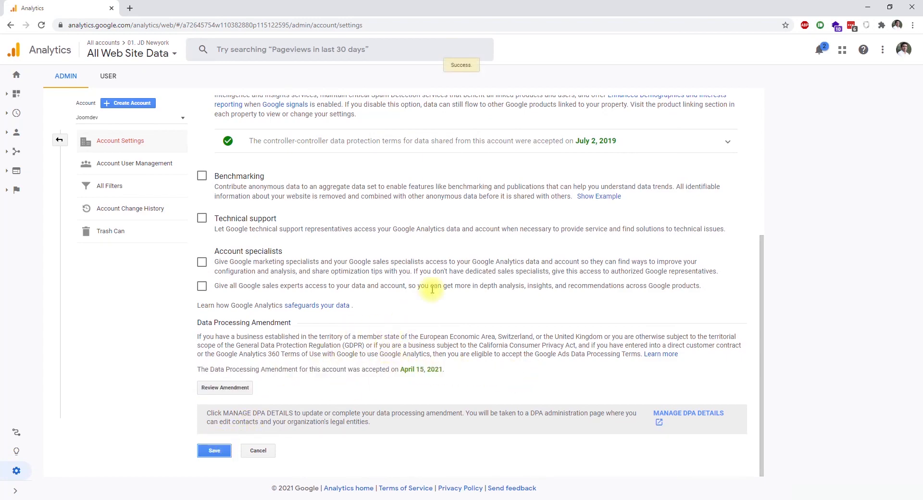
scroll(431, 289, up, 4)
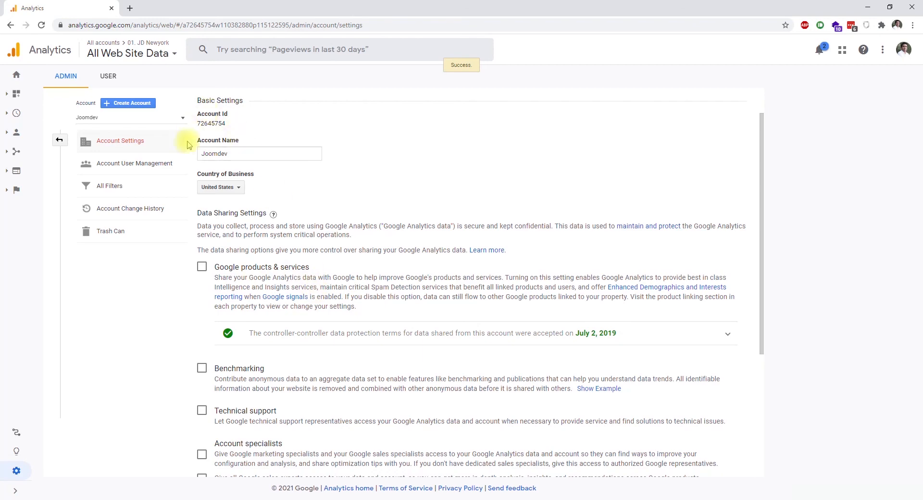
scroll(248, 413, down, 4)
click(258, 450)
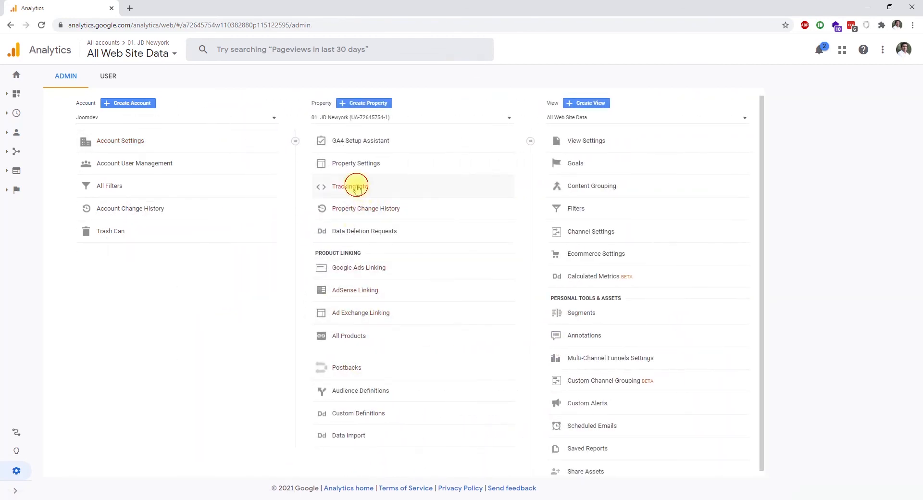
Open the property's User-ID tracking settings and review the User-ID Policy agreement option.
click(354, 186)
click(345, 235)
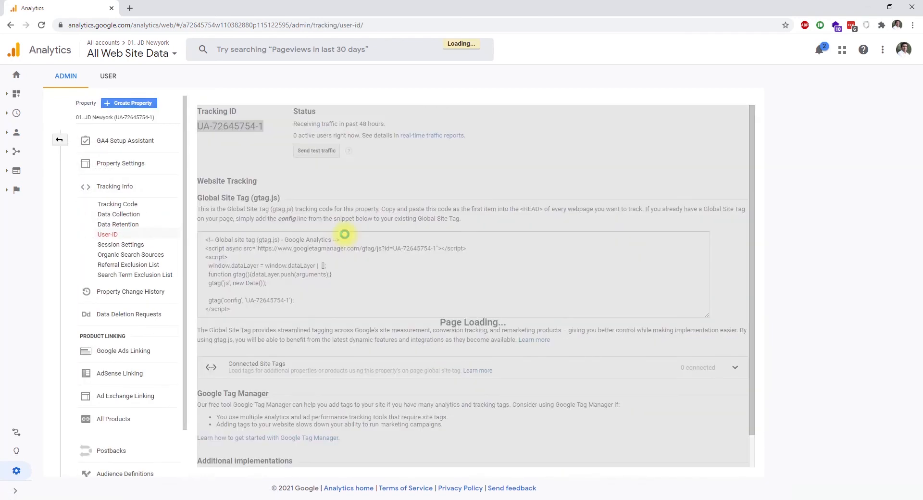
scroll(253, 282, down, 1)
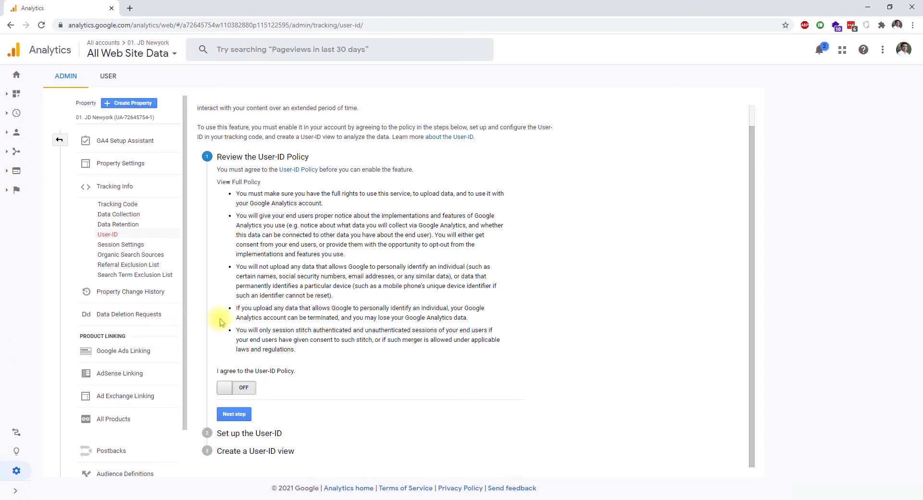
scroll(255, 315, up, 1)
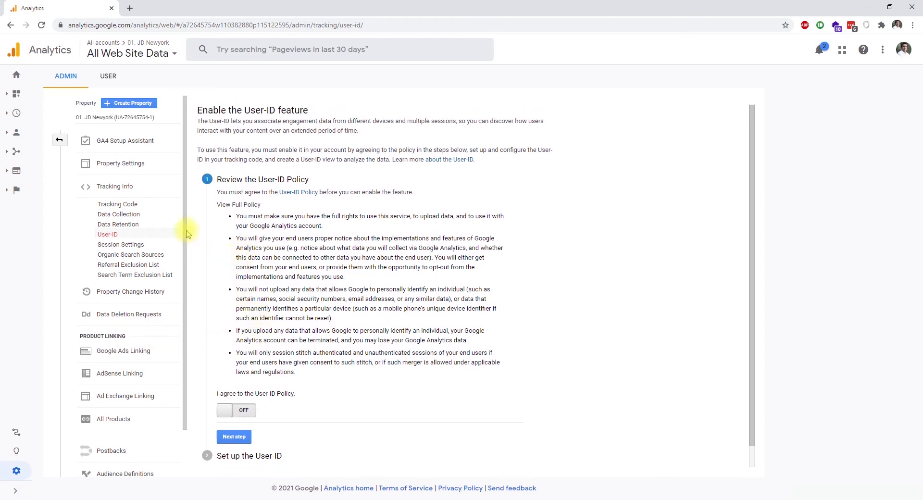
Review the property's Data Collection settings for Remarketing, Advertising Reporting Features and ads personalization, then return to the admin overview.
click(127, 214)
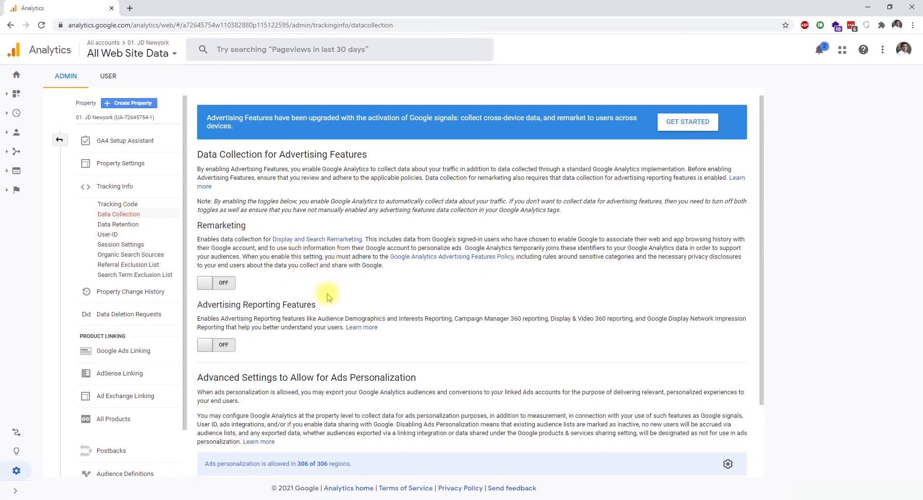
scroll(303, 313, down, 2)
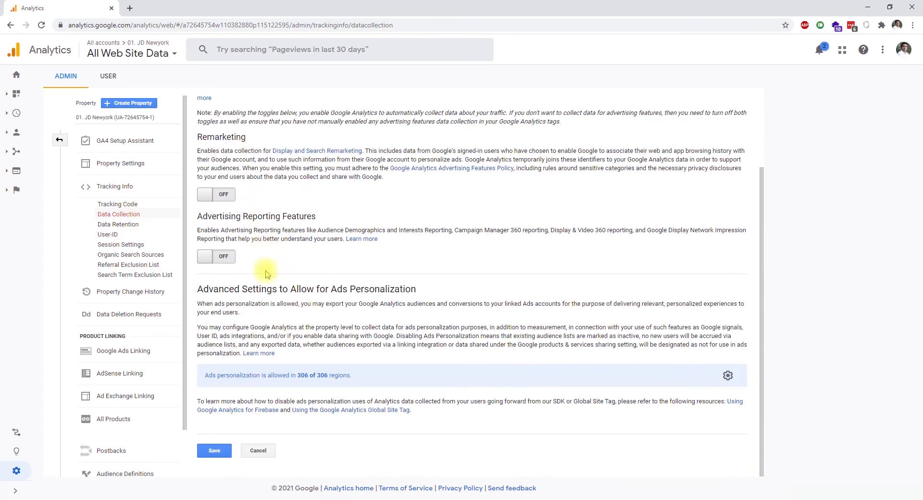
scroll(260, 254, up, 2)
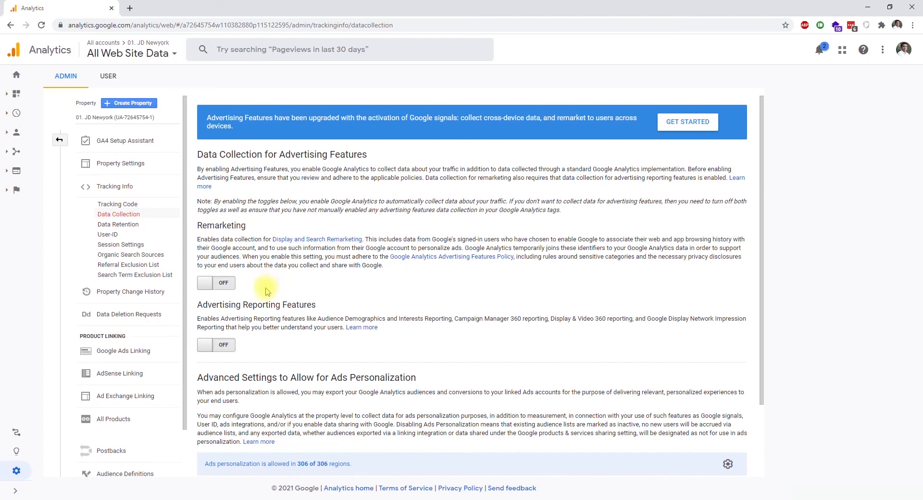
drag(207, 225, 241, 258)
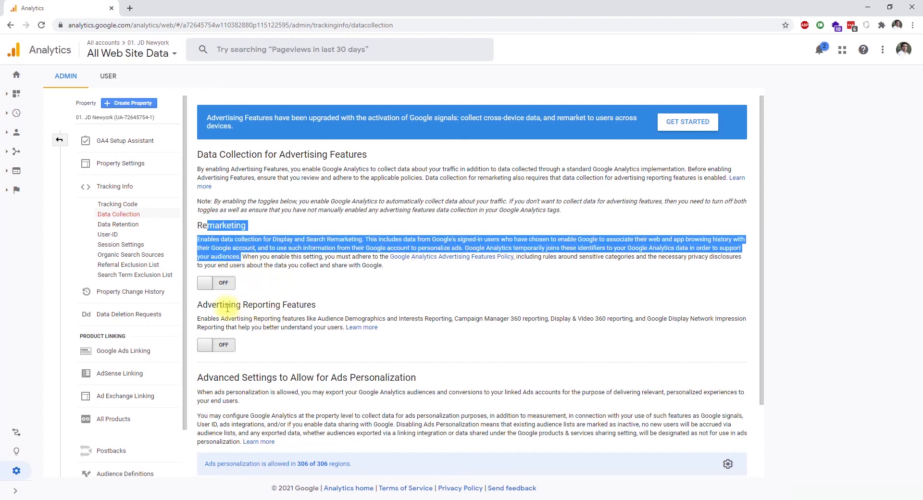
drag(227, 308, 272, 327)
scroll(282, 315, down, 2)
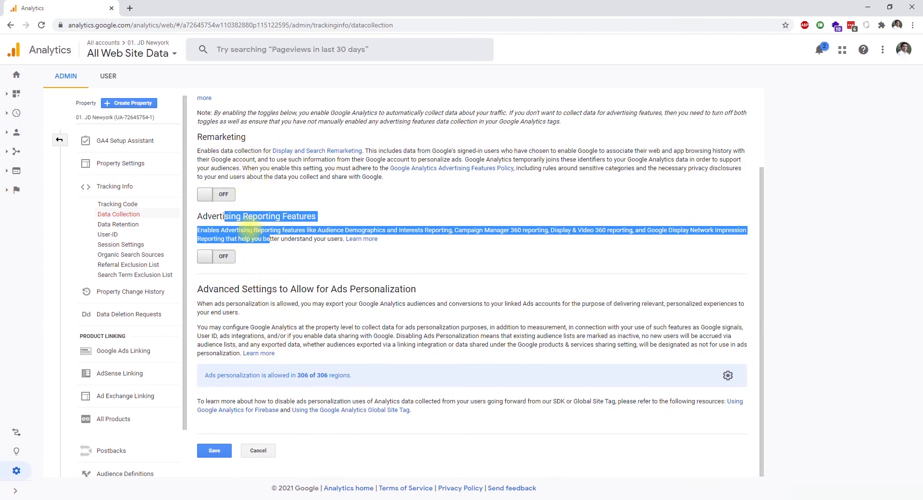
click(59, 138)
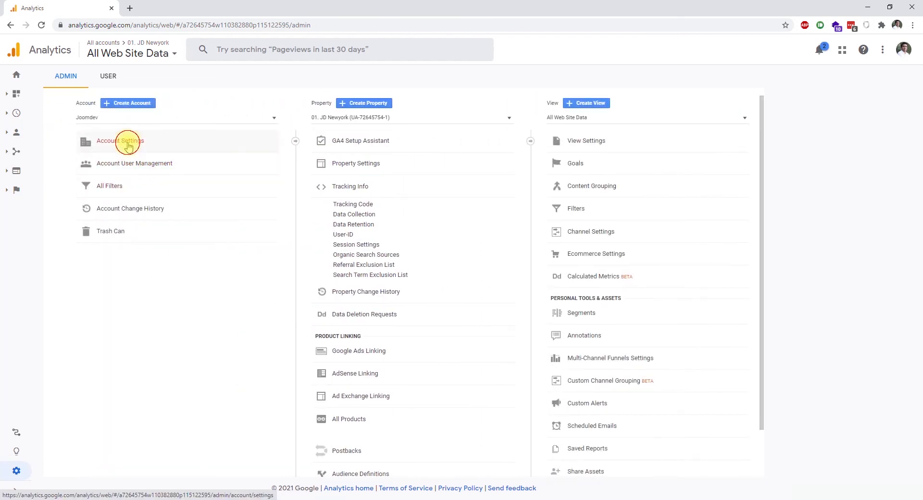
Recheck the account's data sharing options and Data Processing Amendment without saving, and switch back to the Joomla plugin settings.
click(128, 146)
scroll(252, 150, down, 2)
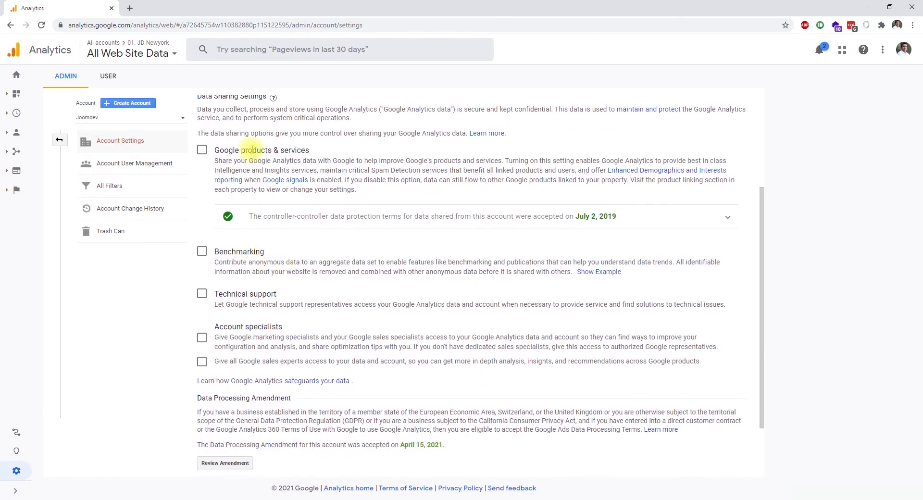
scroll(254, 288, down, 2)
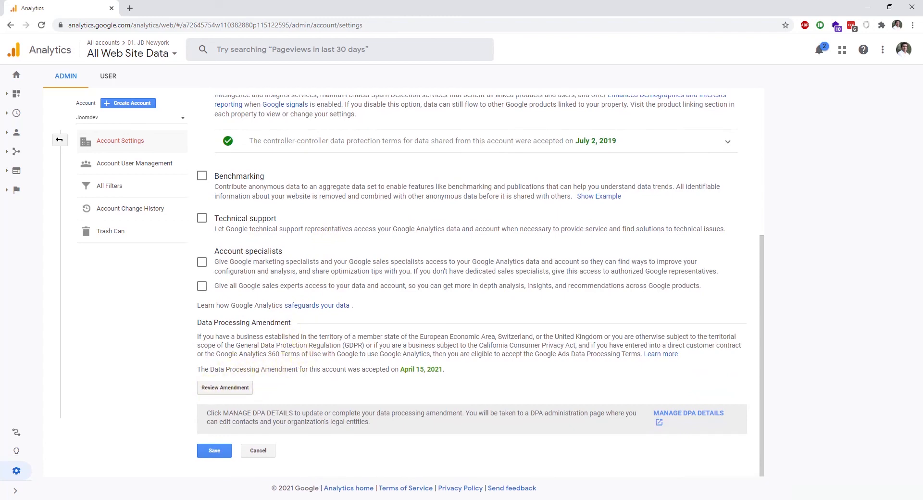
click(255, 448)
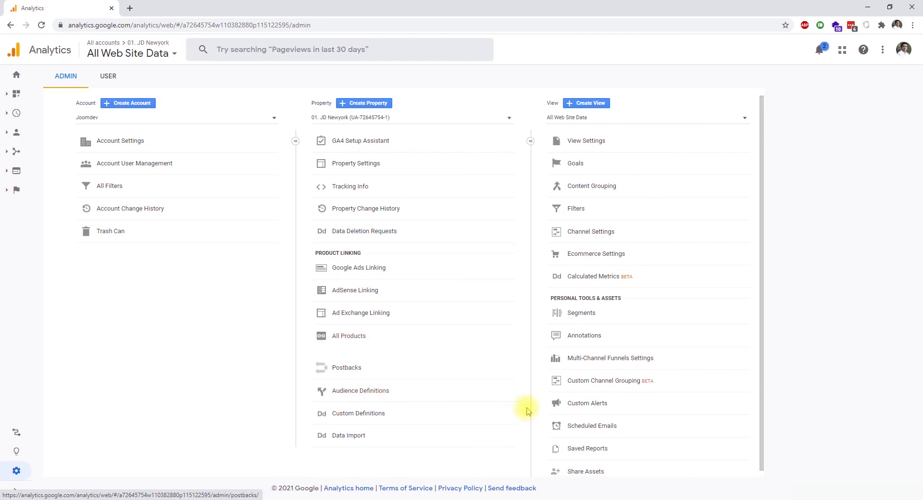
key(alt+Tab)
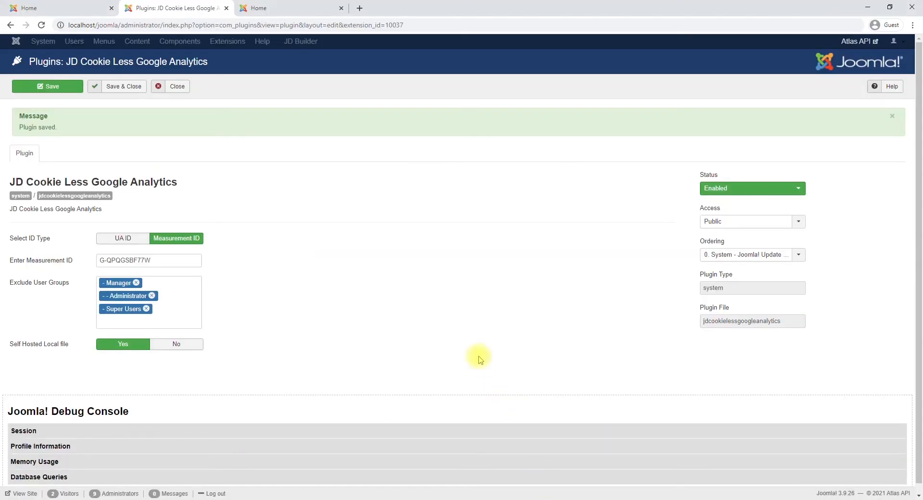